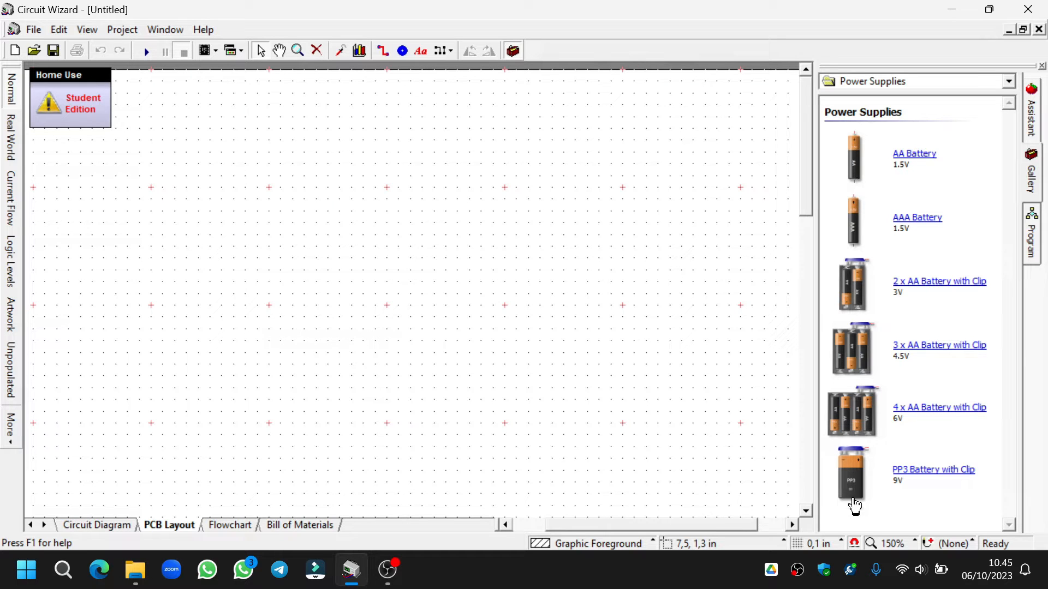
- Place a 9V PP3 battery with clip and two 0.6 in off-board resistors, one above the other, beside it
left_click_drag(855, 506, 231, 322)
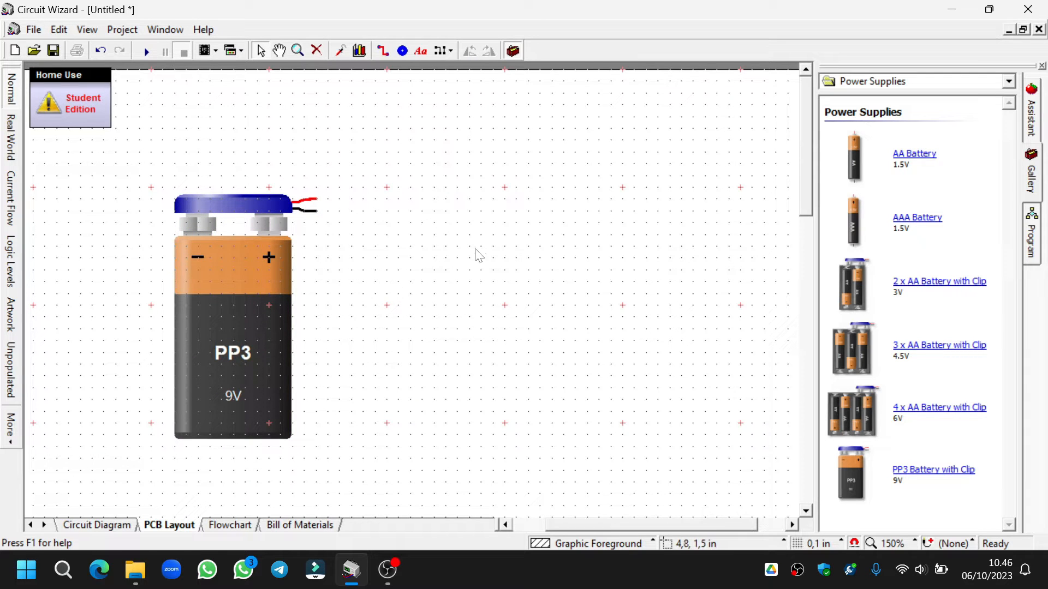
left_click(987, 85)
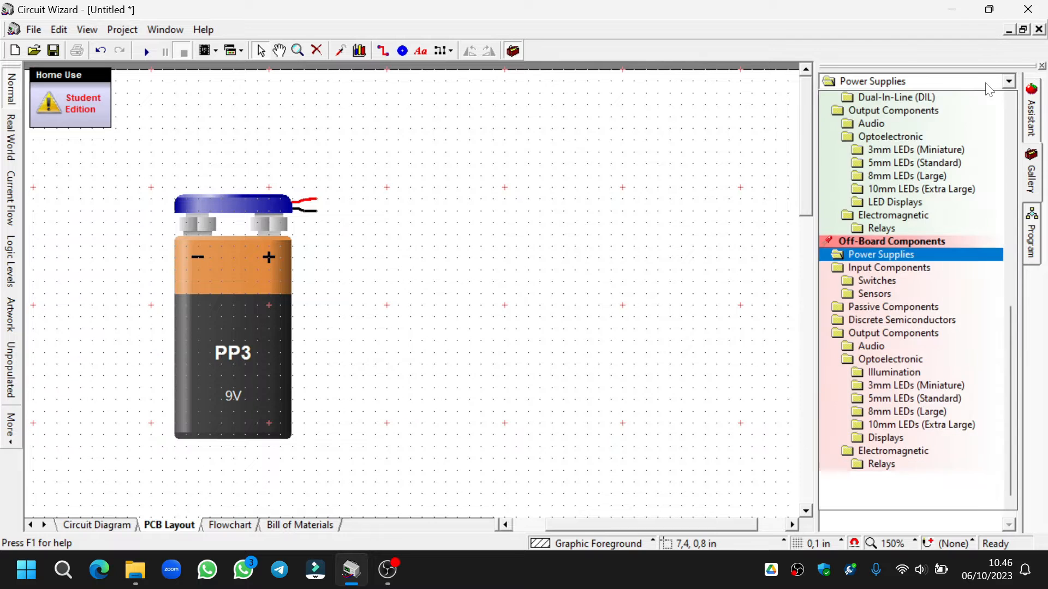
scroll(920, 277, "up", 5)
scroll(921, 279, "up", 6)
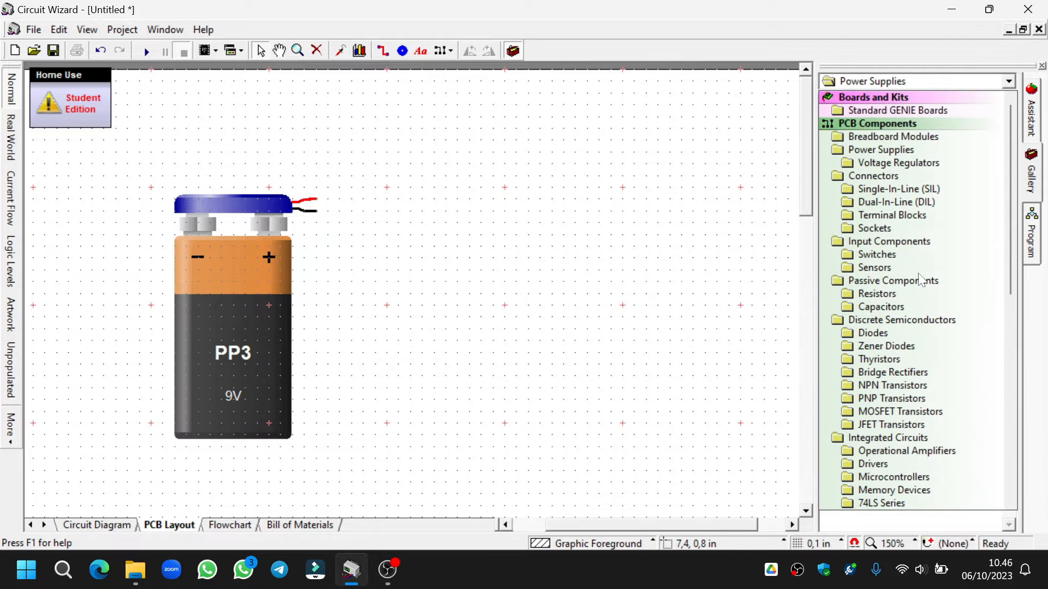
scroll(895, 277, "down", 6)
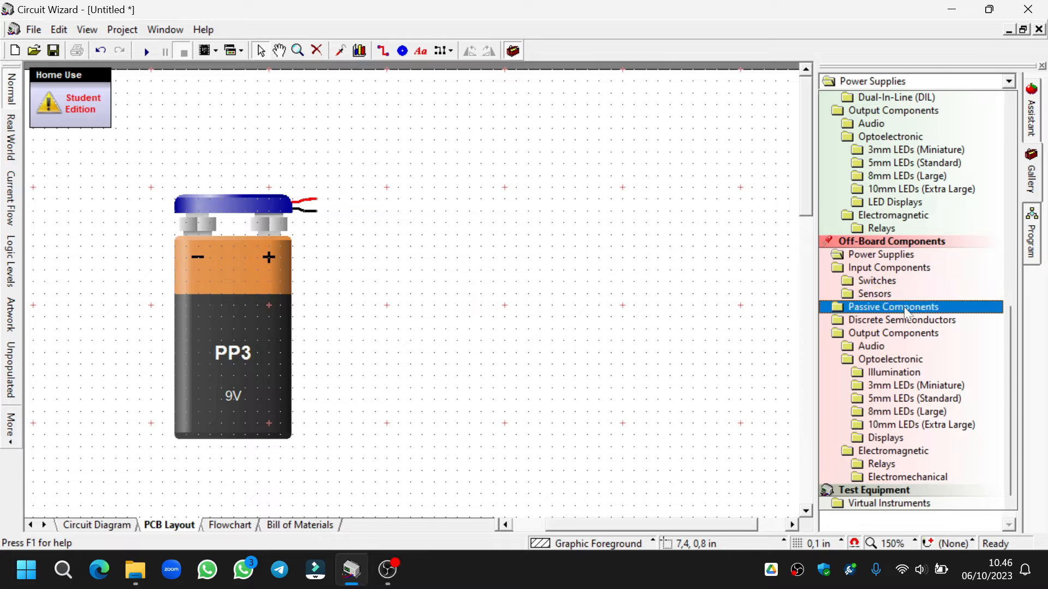
left_click(904, 307)
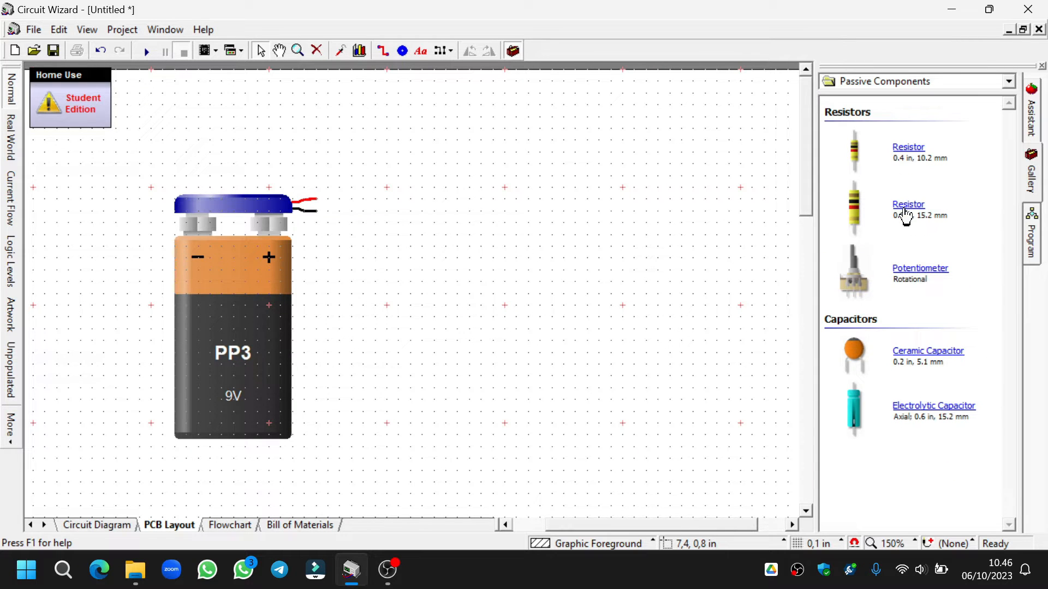
left_click_drag(906, 215, 521, 246)
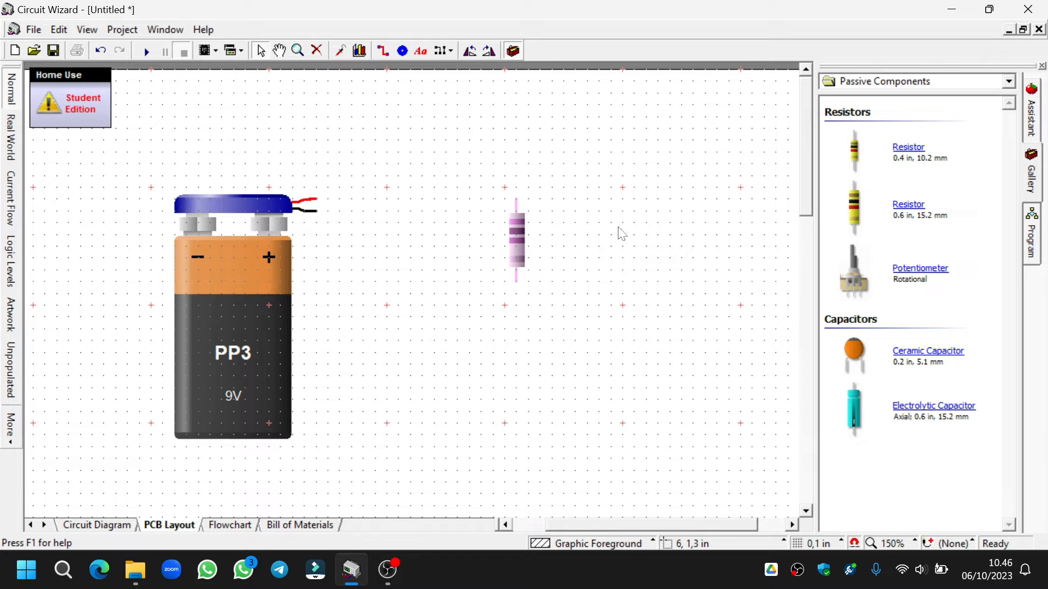
left_click(541, 352)
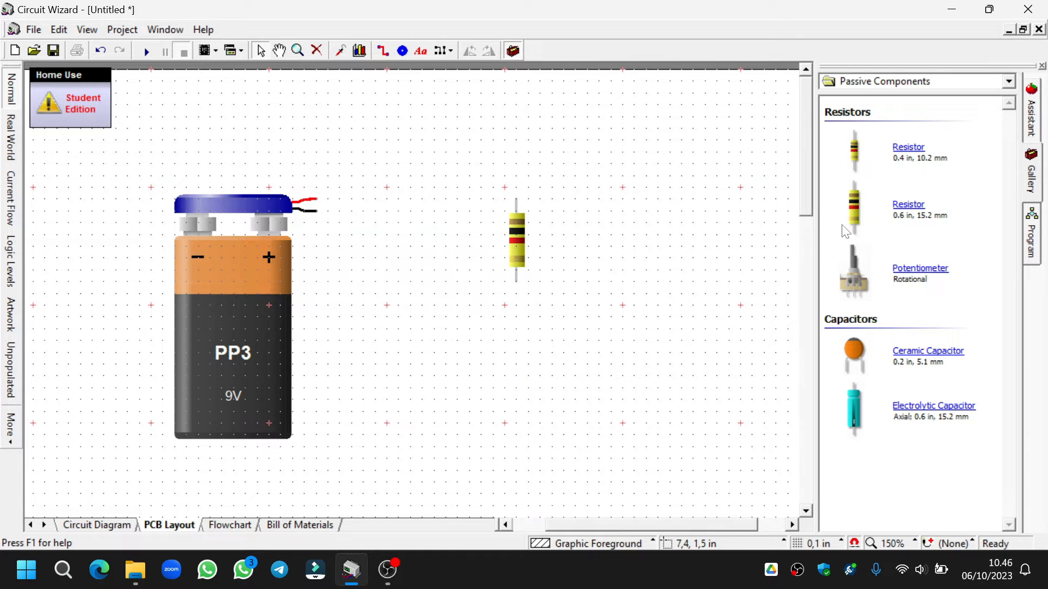
left_click_drag(900, 212, 518, 352)
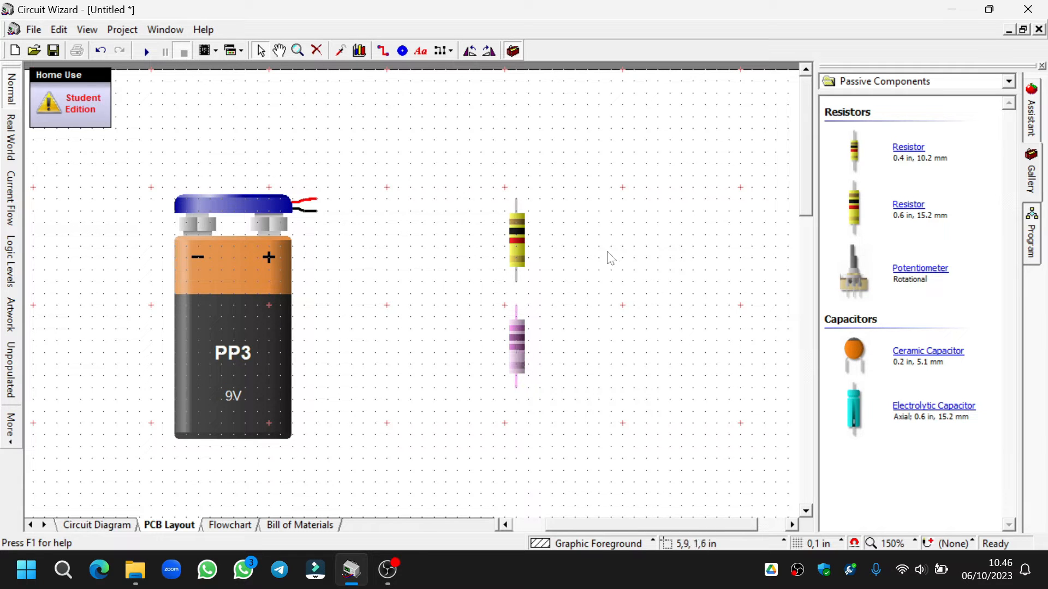
left_click(401, 171)
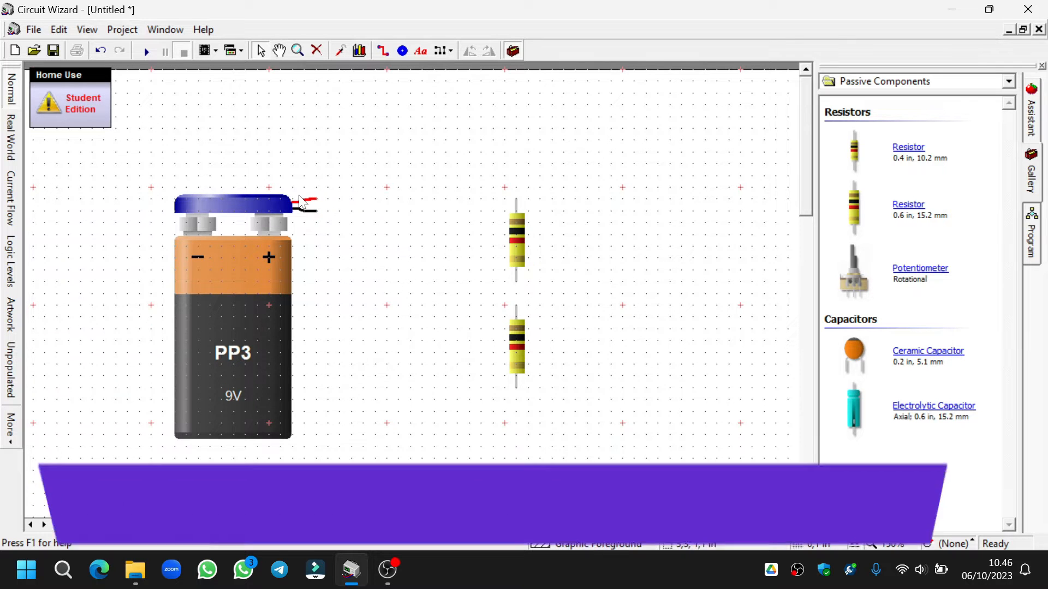
- Wire the battery's red lead through both resistors in series and back to its black lead
left_click_drag(319, 203, 517, 195)
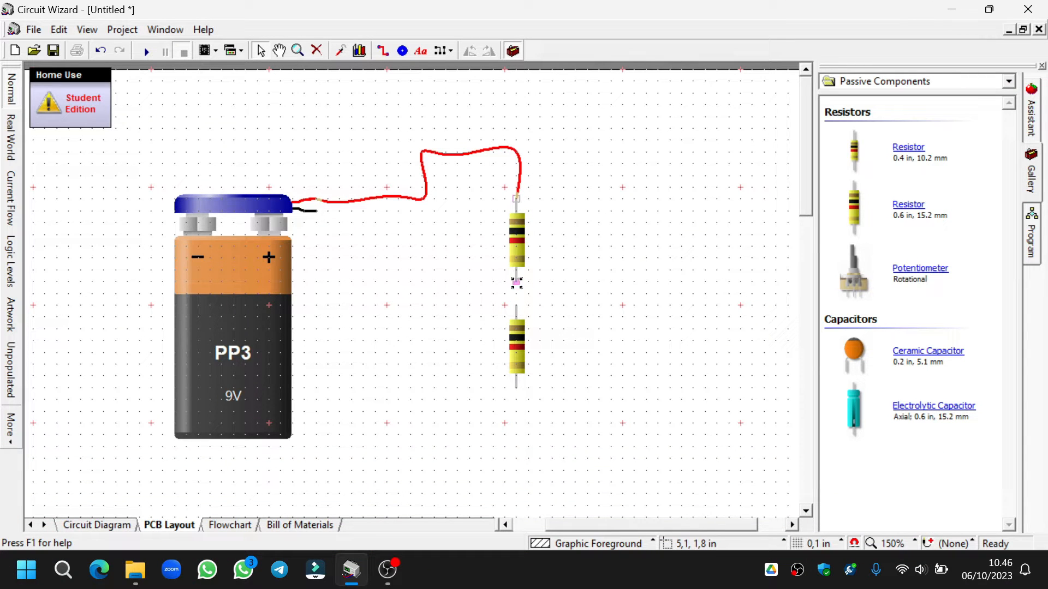
left_click_drag(517, 286, 516, 304)
left_click_drag(516, 386, 319, 212)
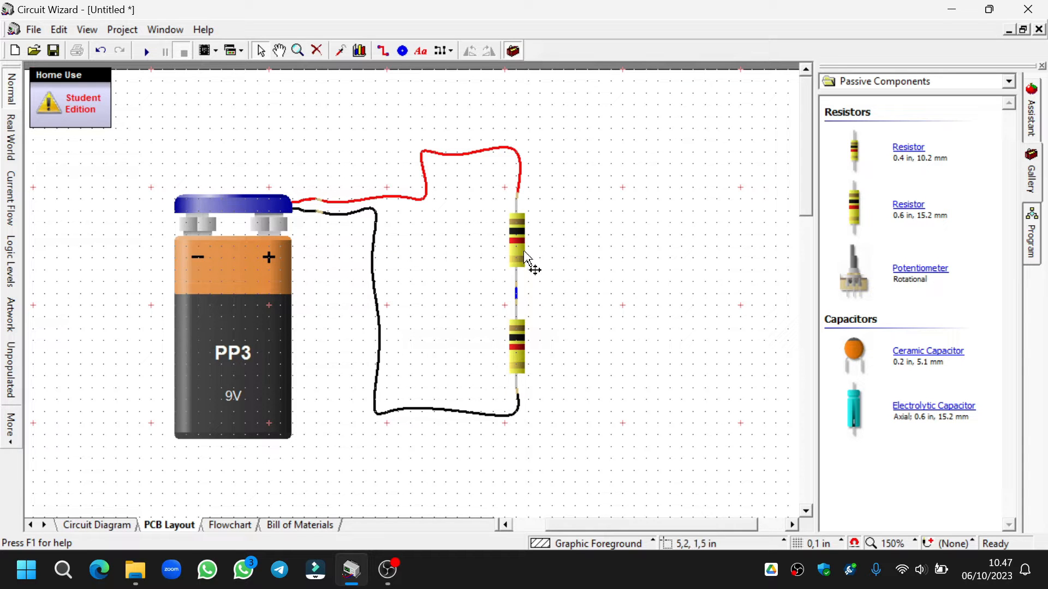
- Check the resistance values in the properties of the upper and lower resistors
mouse_move(519, 241)
left_click(519, 243)
double_click(519, 242)
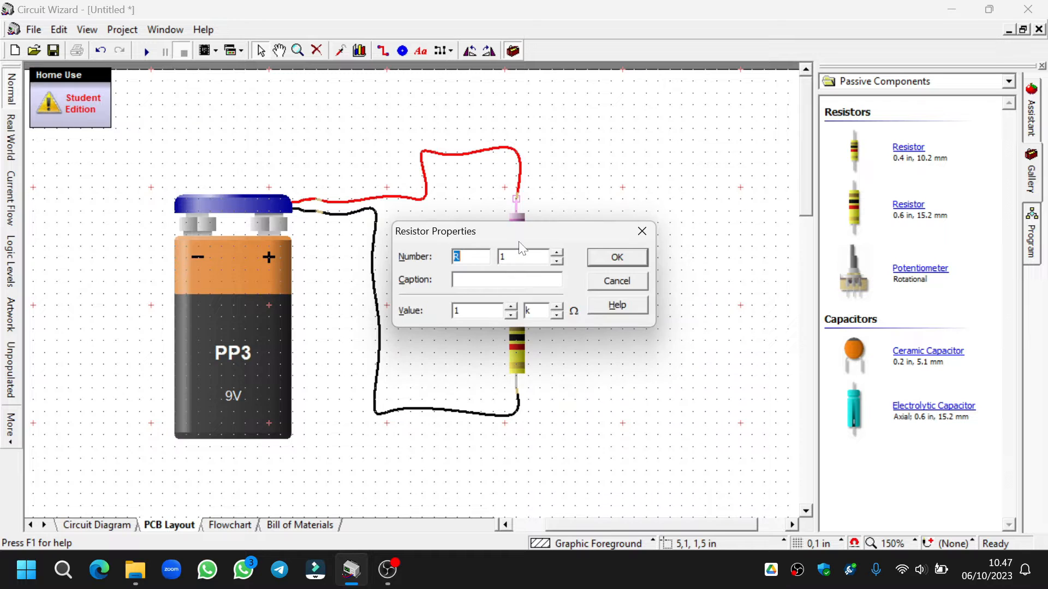
left_click(628, 260)
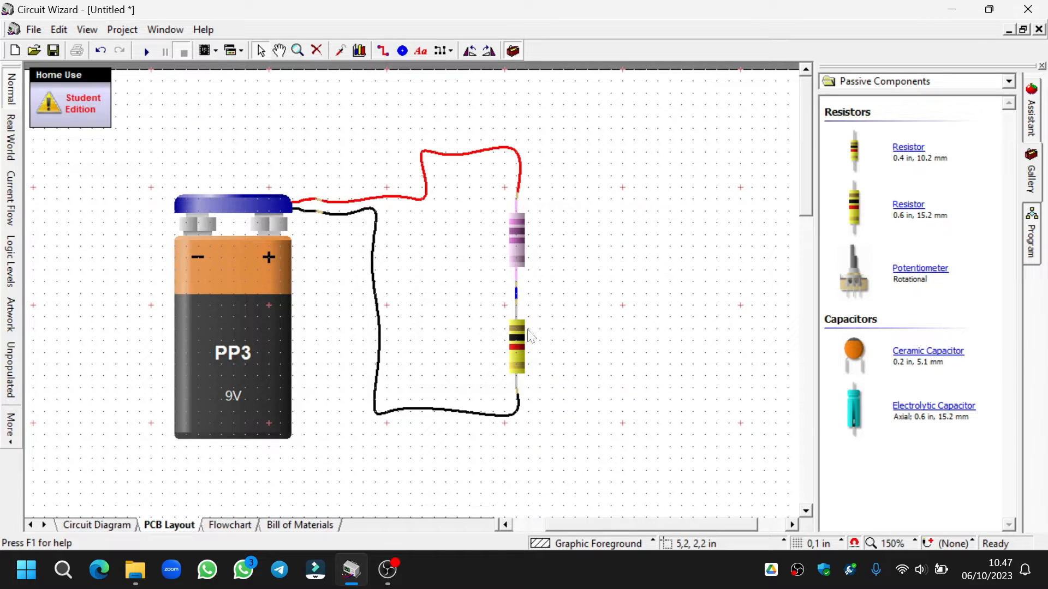
double_click(522, 341)
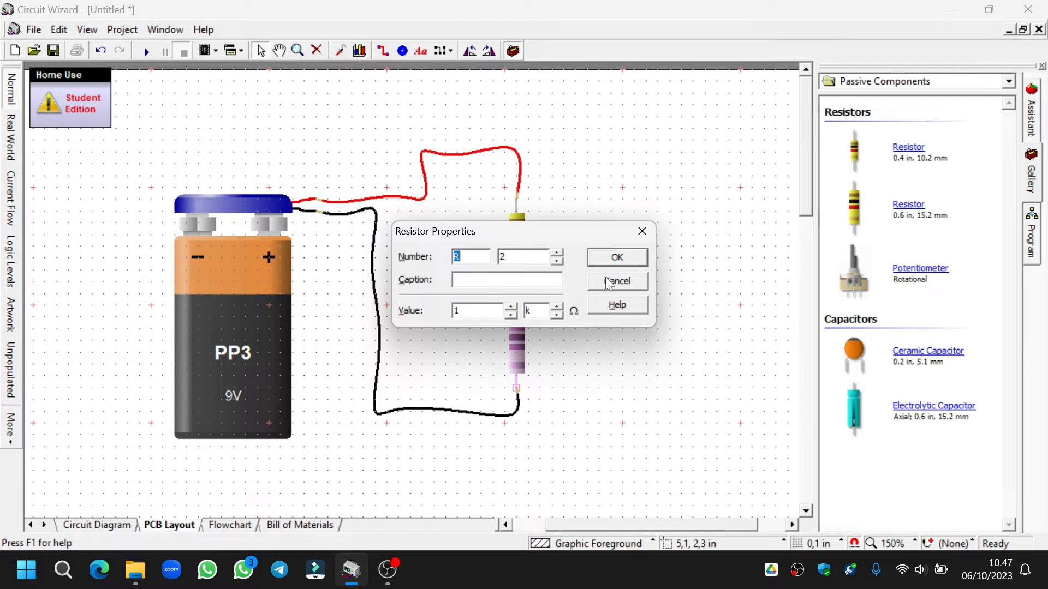
left_click(614, 259)
left_click(557, 316)
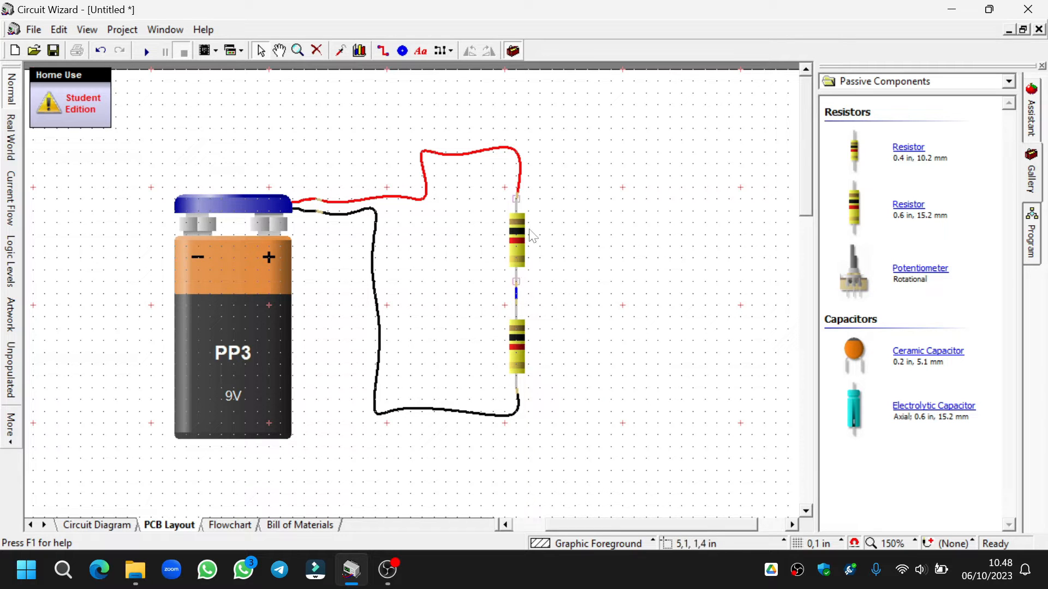
mouse_move(519, 345)
mouse_move(235, 398)
- Place a digital multimeter from the virtual instruments to the right of the resistors
left_click(868, 84)
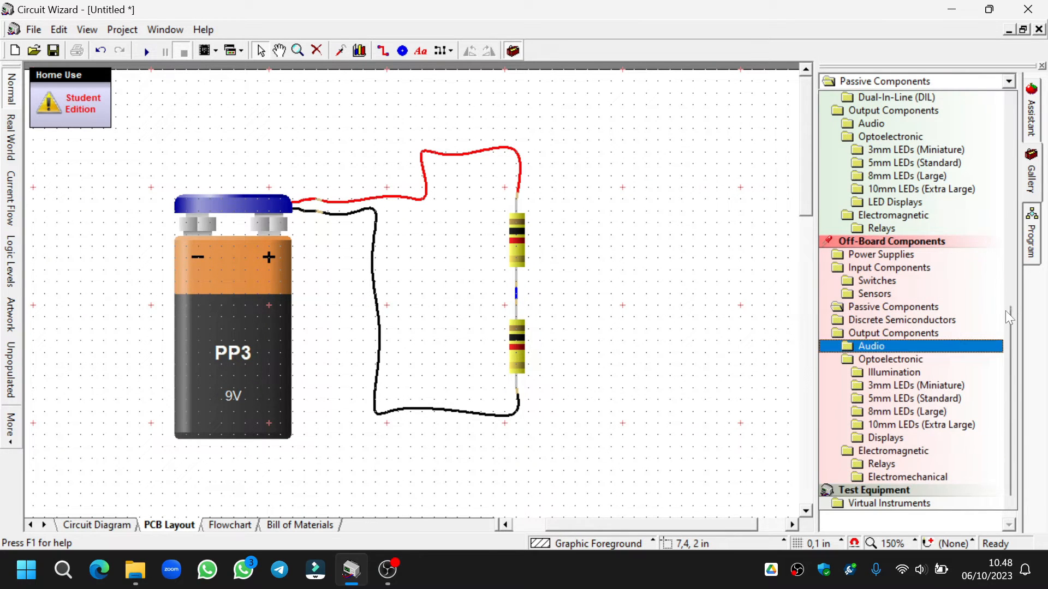
left_click(900, 503)
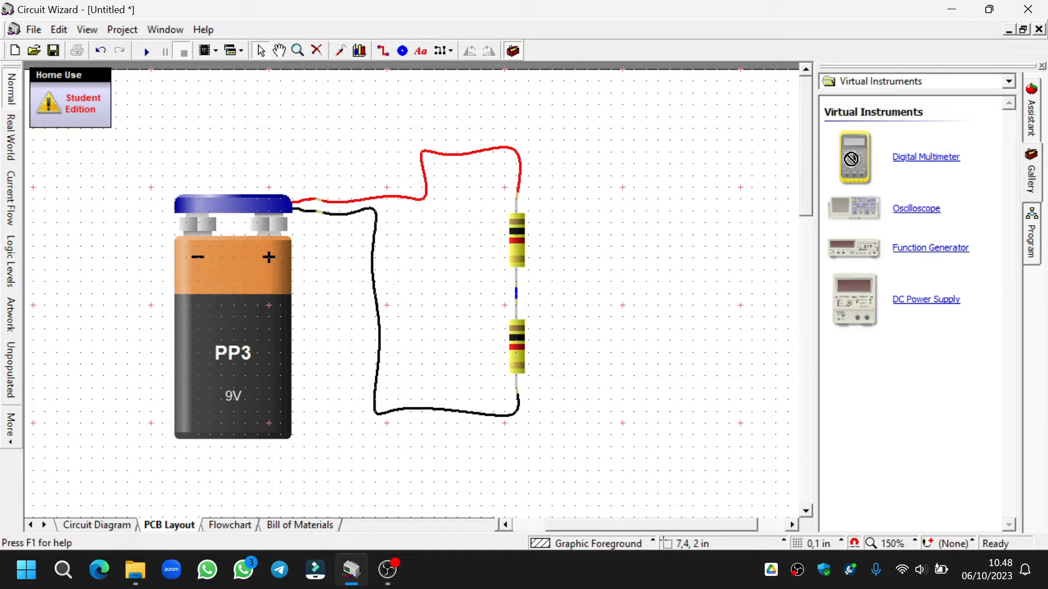
left_click_drag(849, 151, 681, 290)
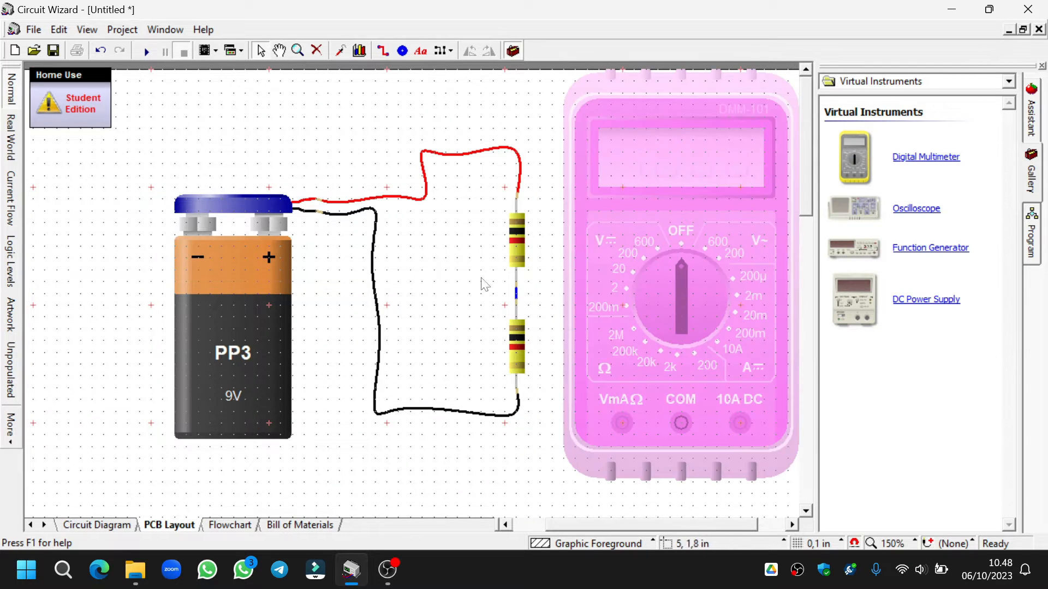
- Move the whole battery and resistor circuit away from the multimeter to make room for the probes
left_click_drag(128, 128, 554, 489)
left_click_drag(245, 311, 115, 357)
left_click(424, 134)
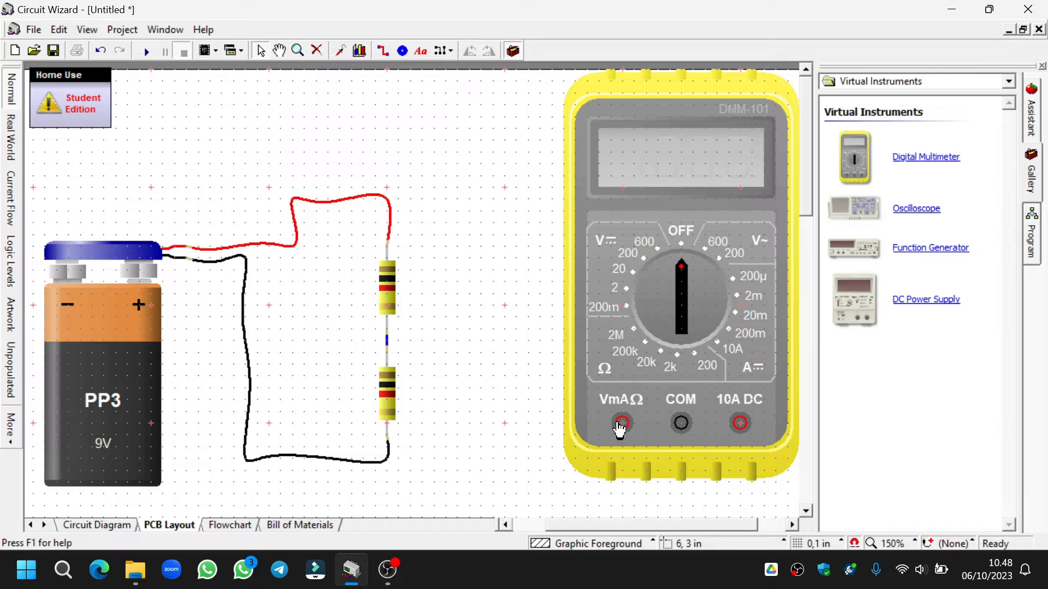
- Connect the multimeter's VmAΩ probe above the upper resistor and its COM probe below it, curving the red lead upward
mouse_move(622, 423)
left_mouse_down()
mouse_move(531, 371)
mouse_move(457, 191)
mouse_move(394, 195)
mouse_move(393, 243)
left_mouse_up()
left_click(428, 276)
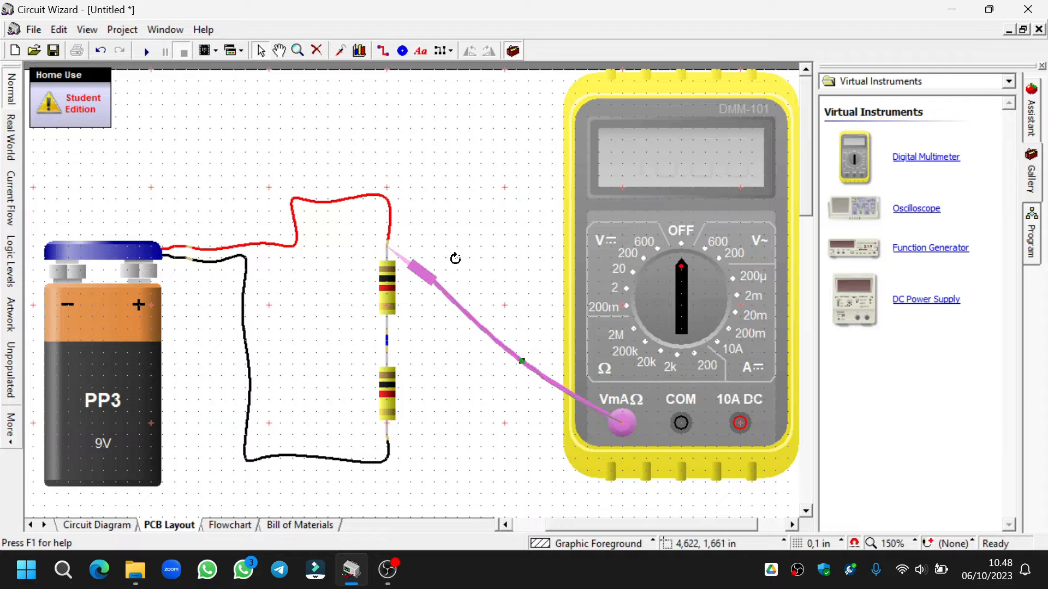
left_click_drag(455, 259, 476, 249)
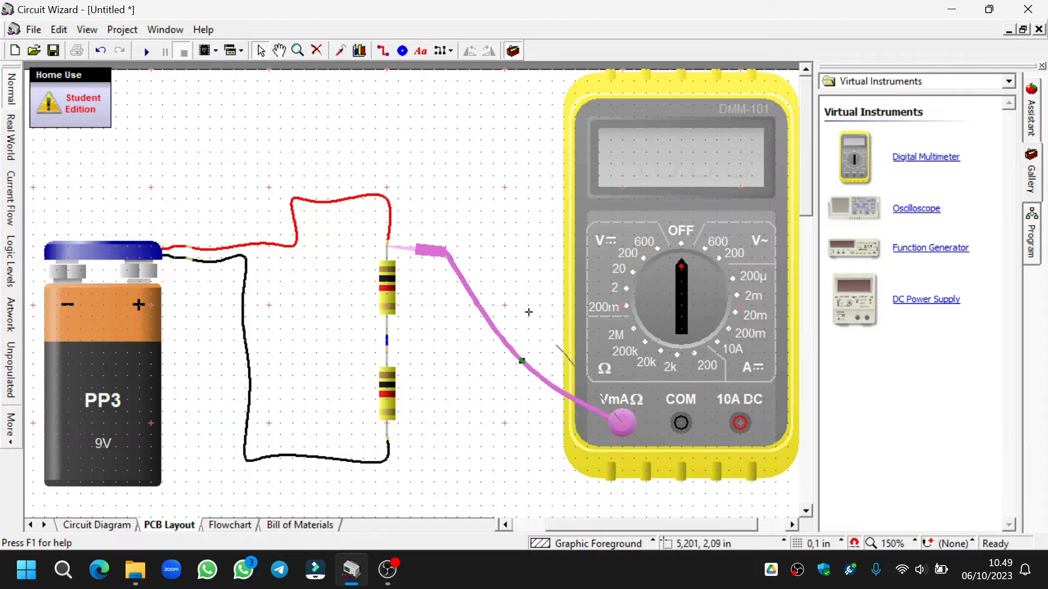
left_click_drag(528, 312, 533, 274)
left_click_drag(681, 422, 394, 335)
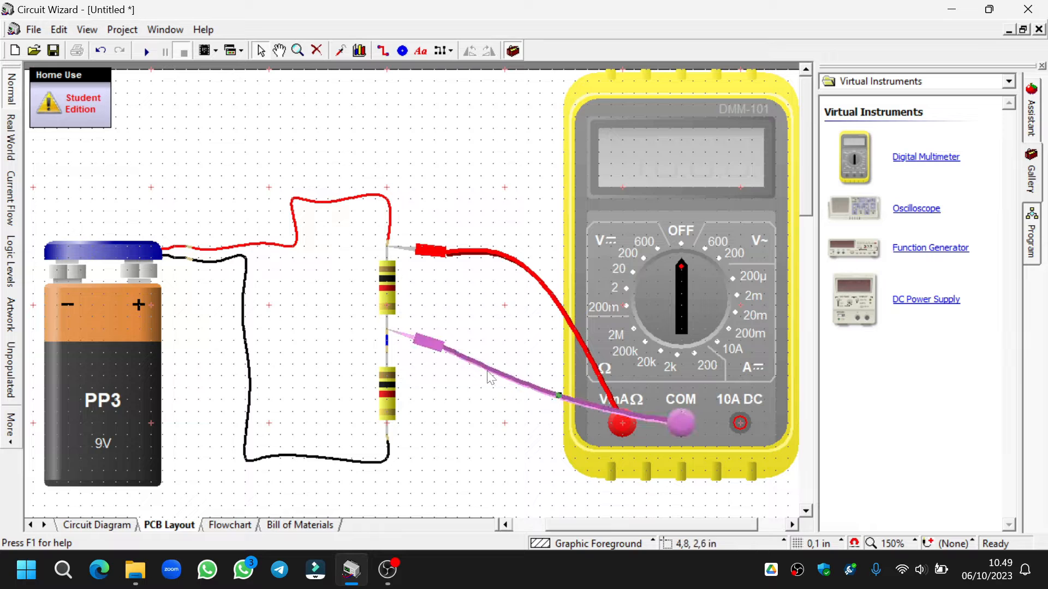
- Set the multimeter dial to the 20 V DC range and run the simulation to measure the upper resistor's voltage
left_click_drag(682, 277, 645, 288)
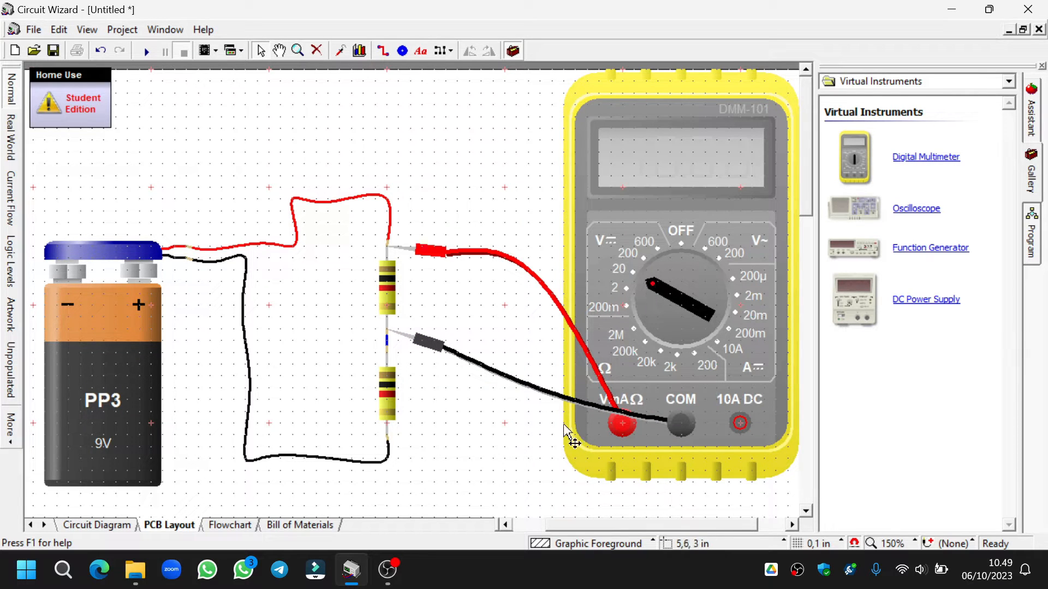
left_click(147, 53)
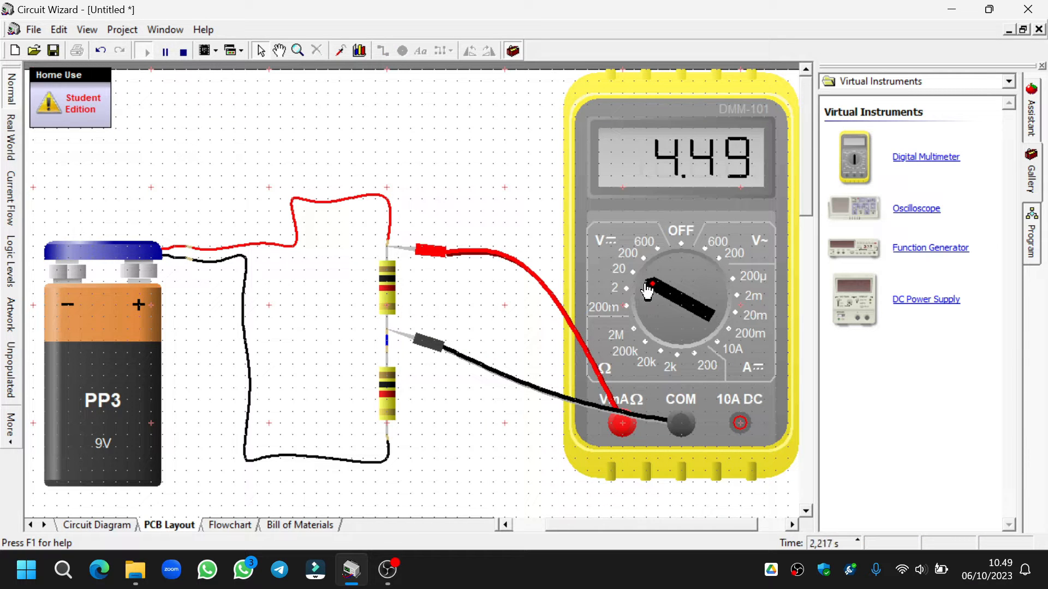
left_click_drag(651, 291, 651, 283)
left_click(184, 52)
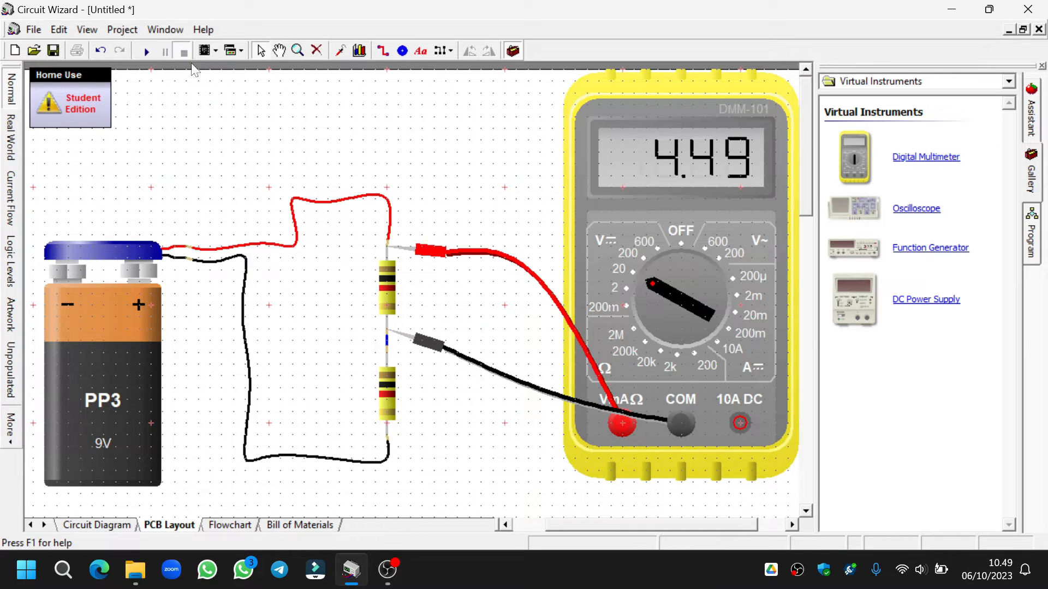
- Move both multimeter probes across the lower resistor and run the simulation to measure its voltage
left_click_drag(410, 344, 413, 464)
left_click_drag(409, 253, 412, 349)
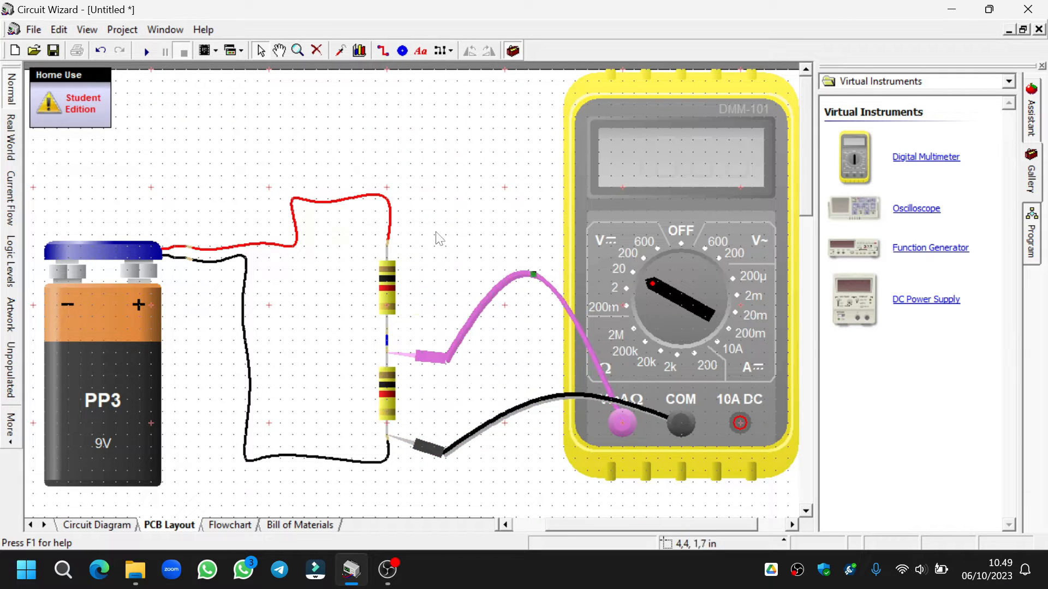
left_click(146, 51)
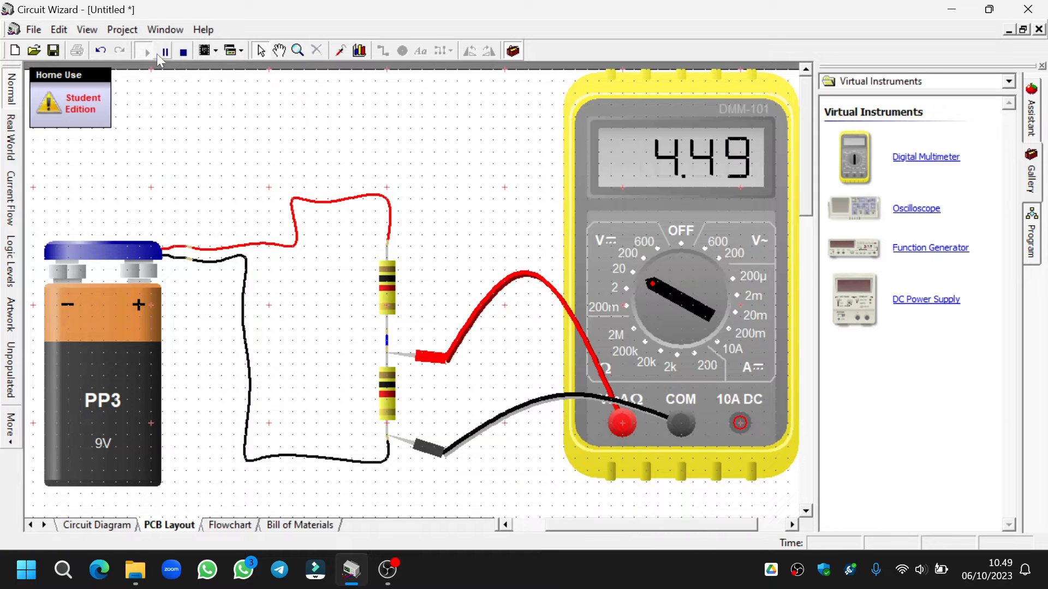
- Set the lower resistor's value to 2 kΩ during the simulation, read its voltage and stop the simulation
double_click(389, 400)
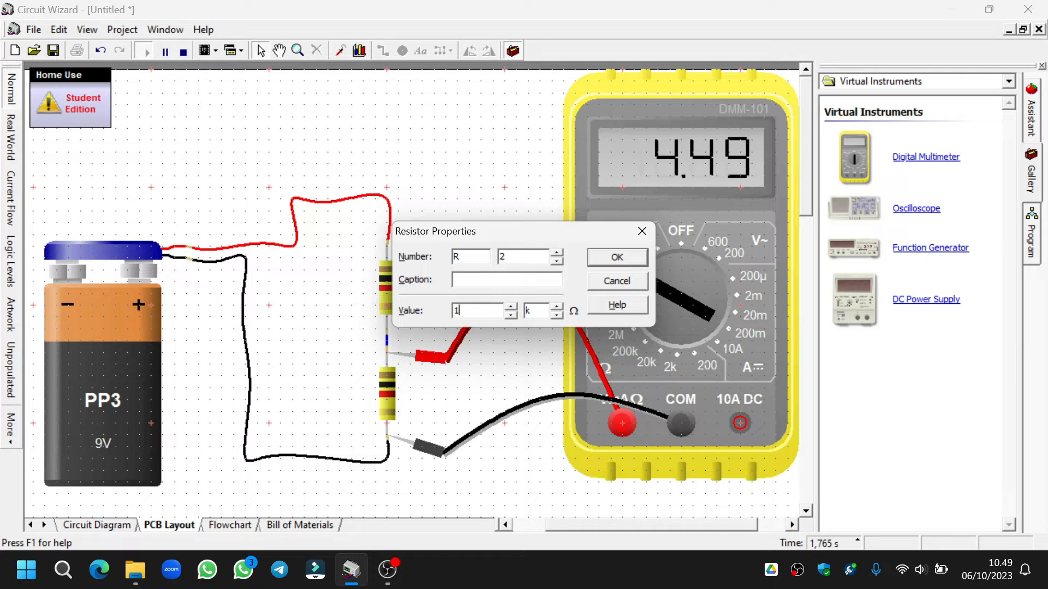
left_click(633, 264)
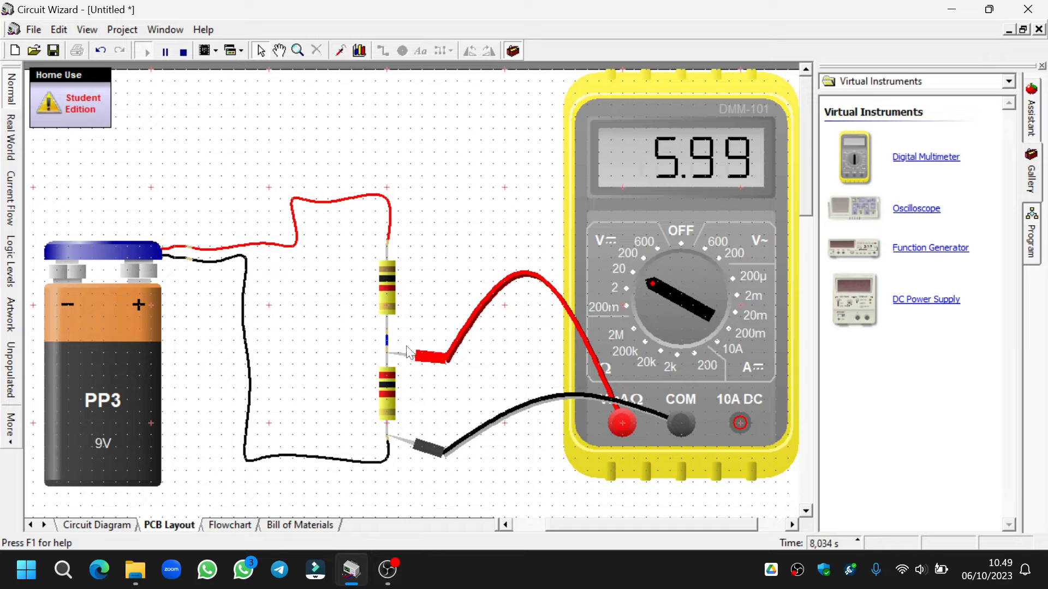
left_click(185, 52)
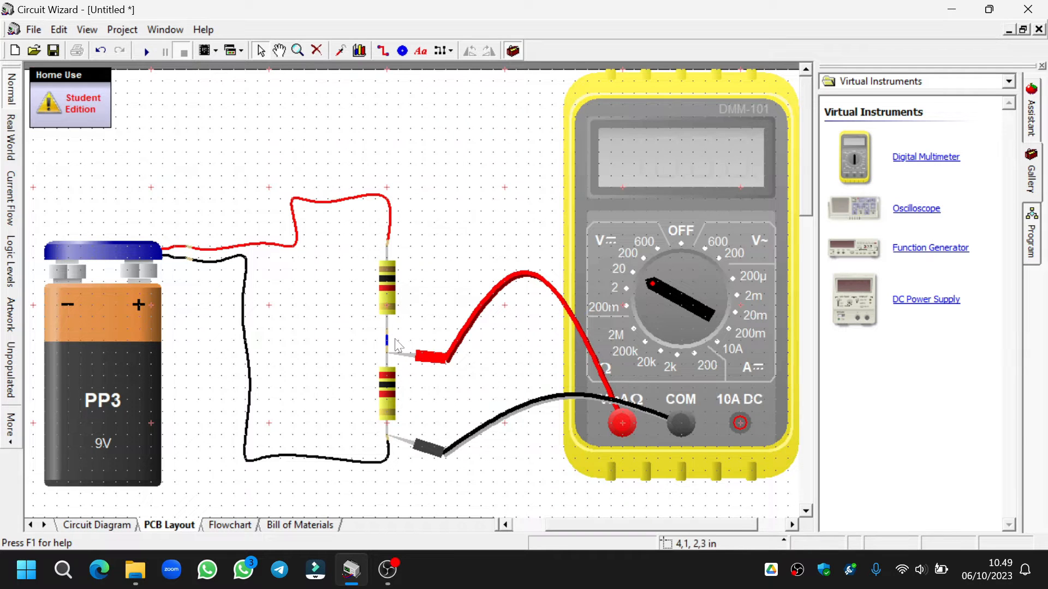
- Move both multimeter probes back across the upper resistor and run the simulation to measure its voltage
left_click_drag(404, 363, 411, 265)
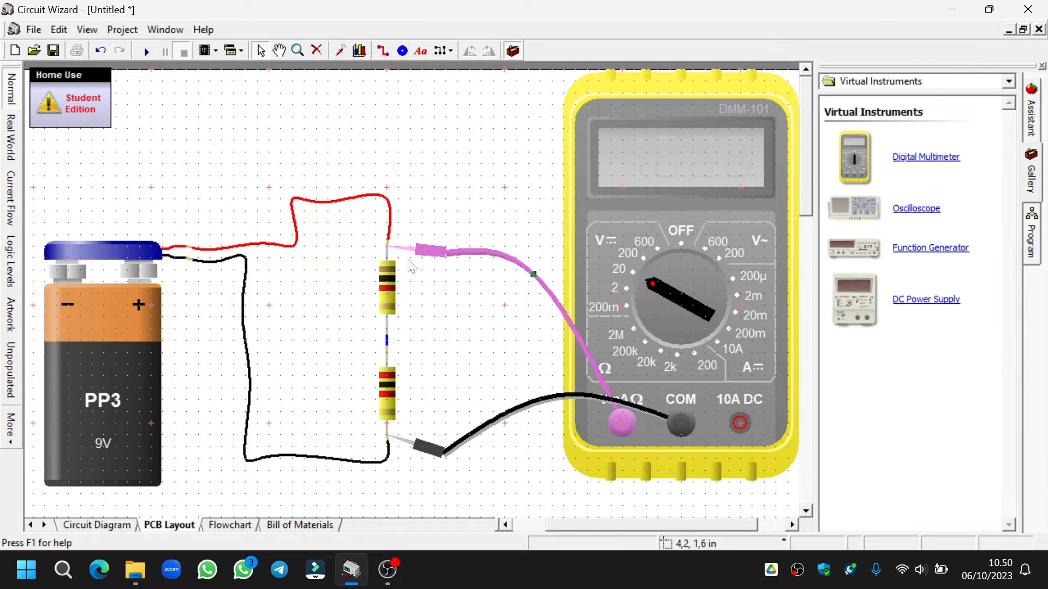
left_click_drag(403, 436, 407, 348)
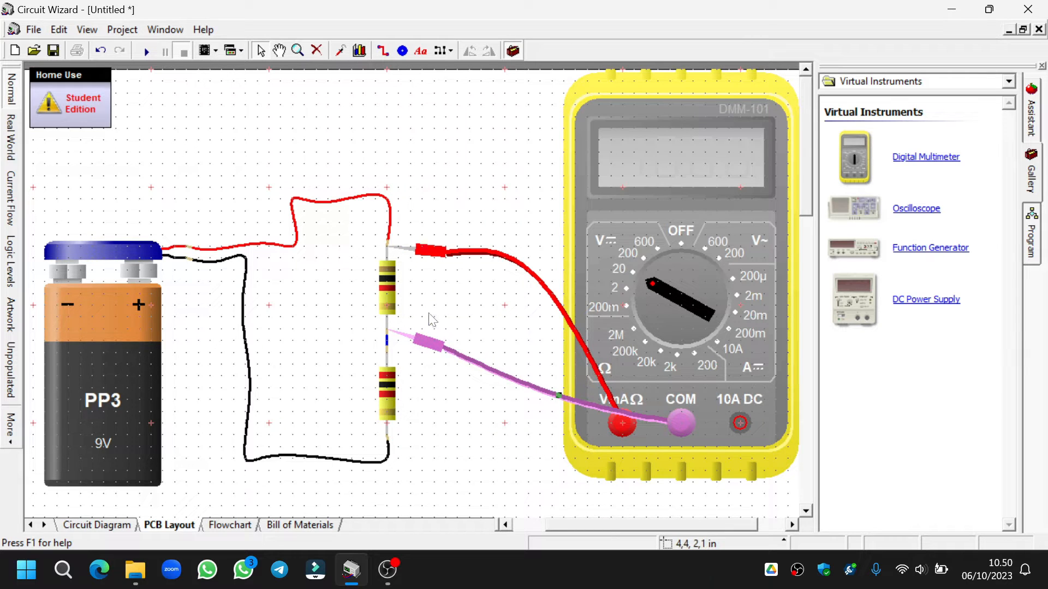
left_click(146, 50)
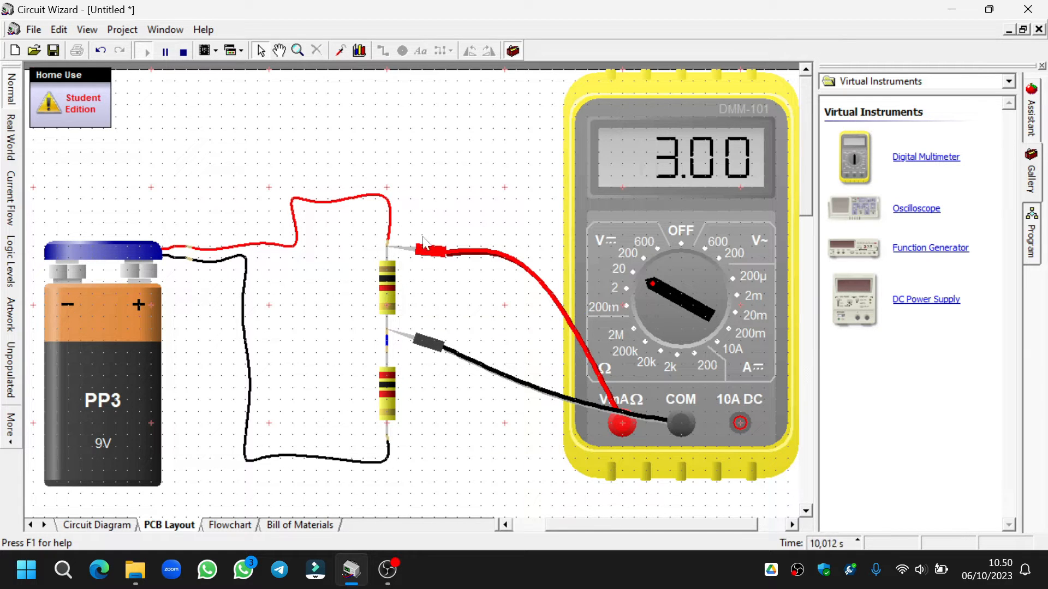
- Switch to the Current Flow display style and examine the current through the series circuit
left_click(11, 200)
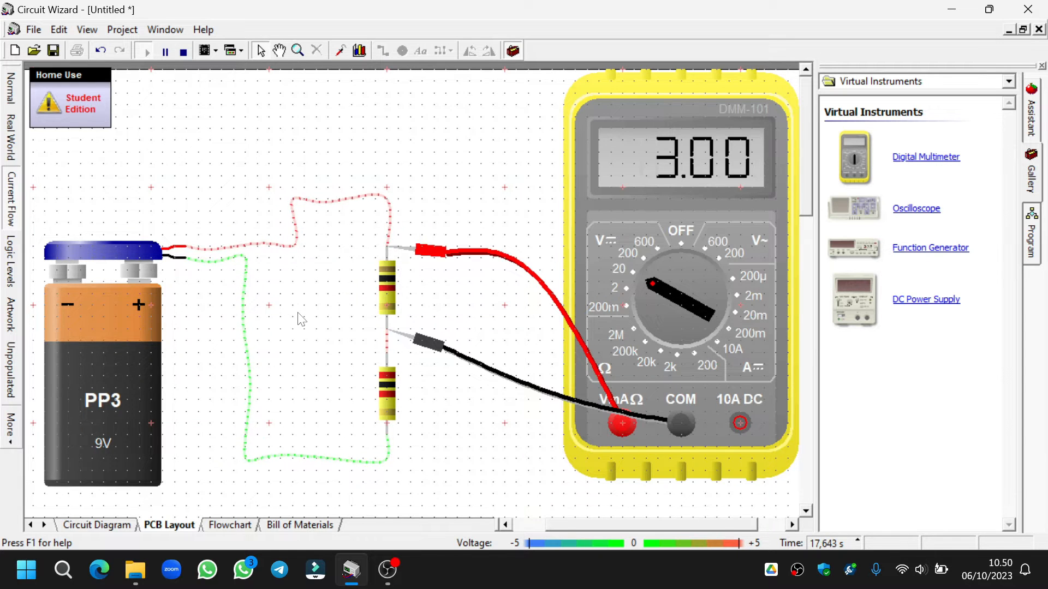
scroll(297, 313, "up", 1)
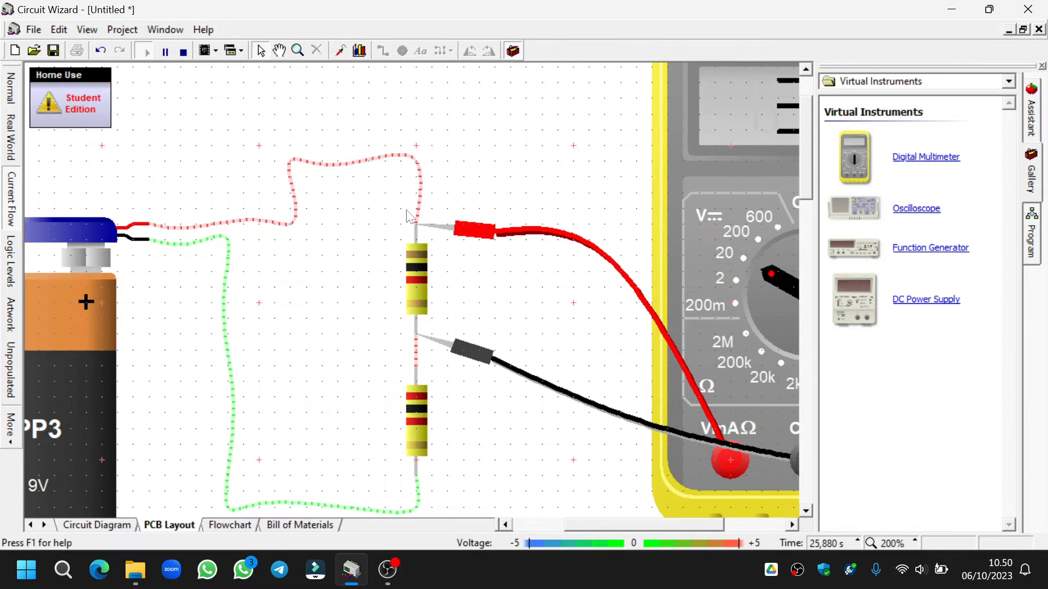
- Switch the circuit's display style back to Normal and stop the simulation
scroll(444, 229, "down", 1)
scroll(465, 267, "up", 1)
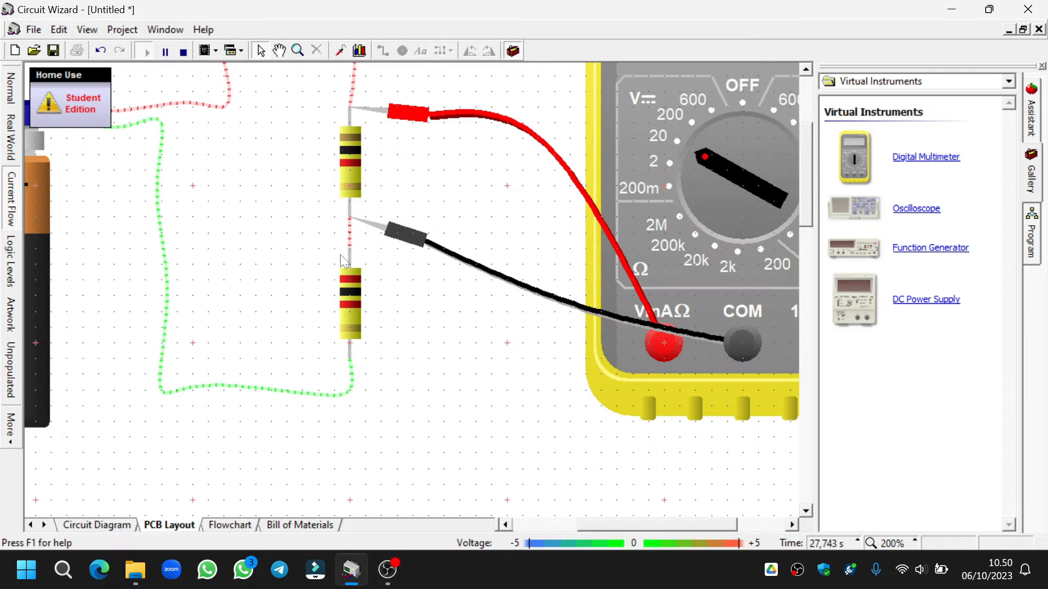
left_click_drag(810, 208, 814, 185)
left_click(11, 87)
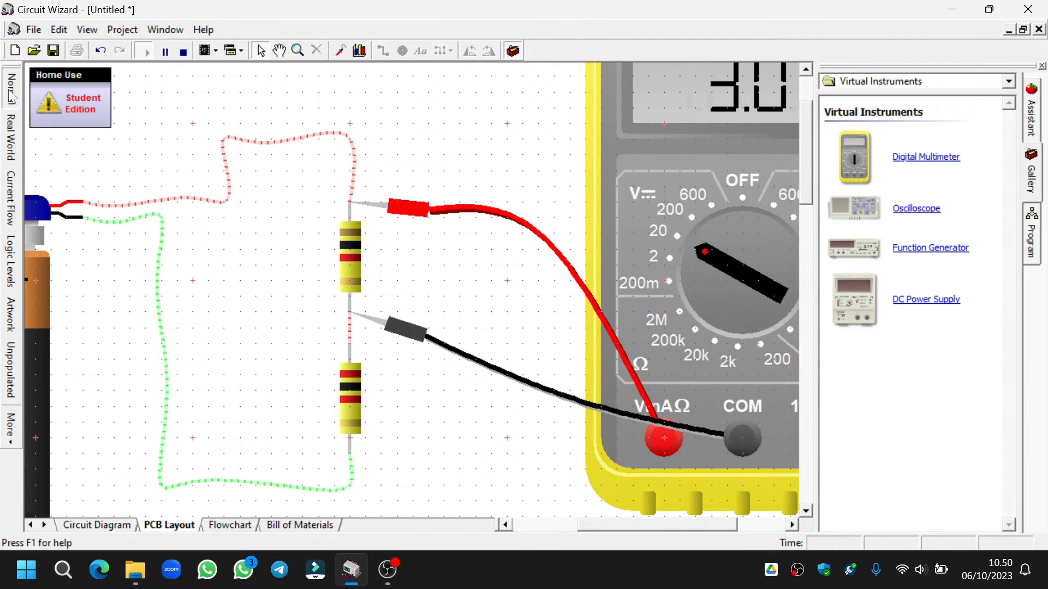
scroll(576, 330, "down", 3)
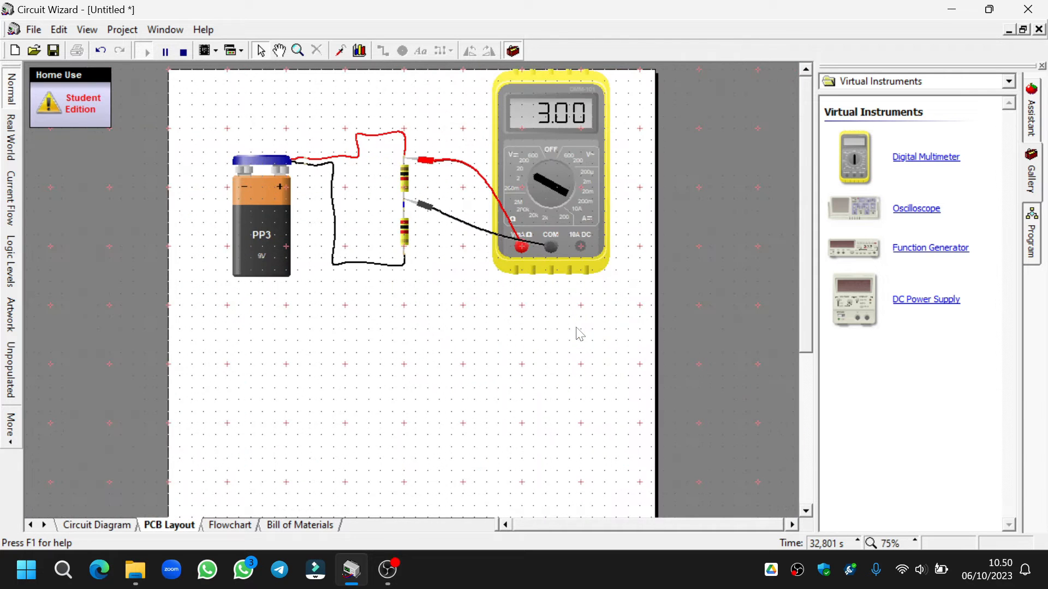
scroll(589, 325, "up", 2)
left_click_drag(809, 279, 817, 197)
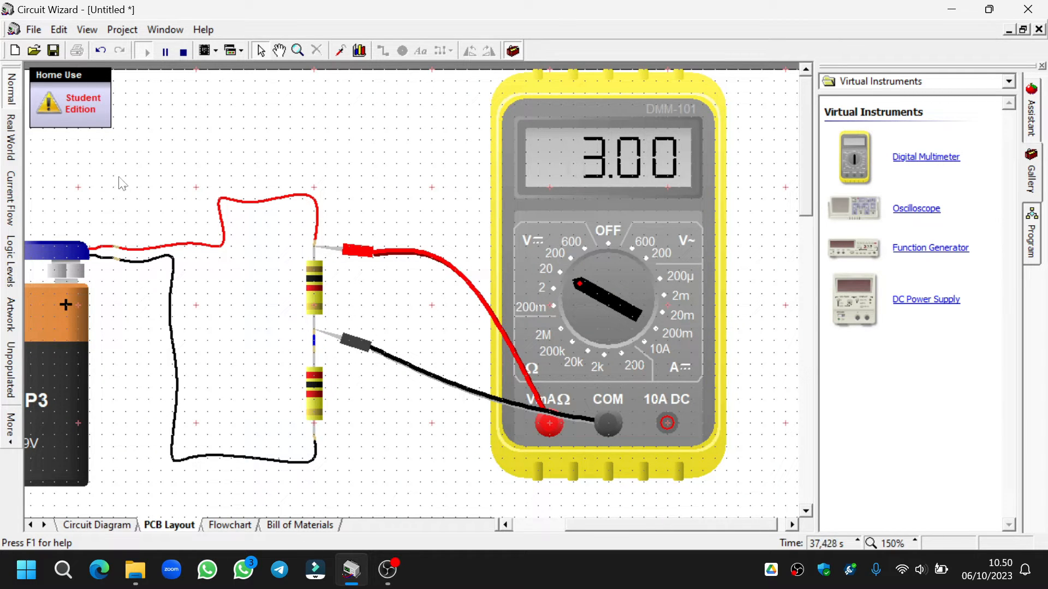
left_click(183, 52)
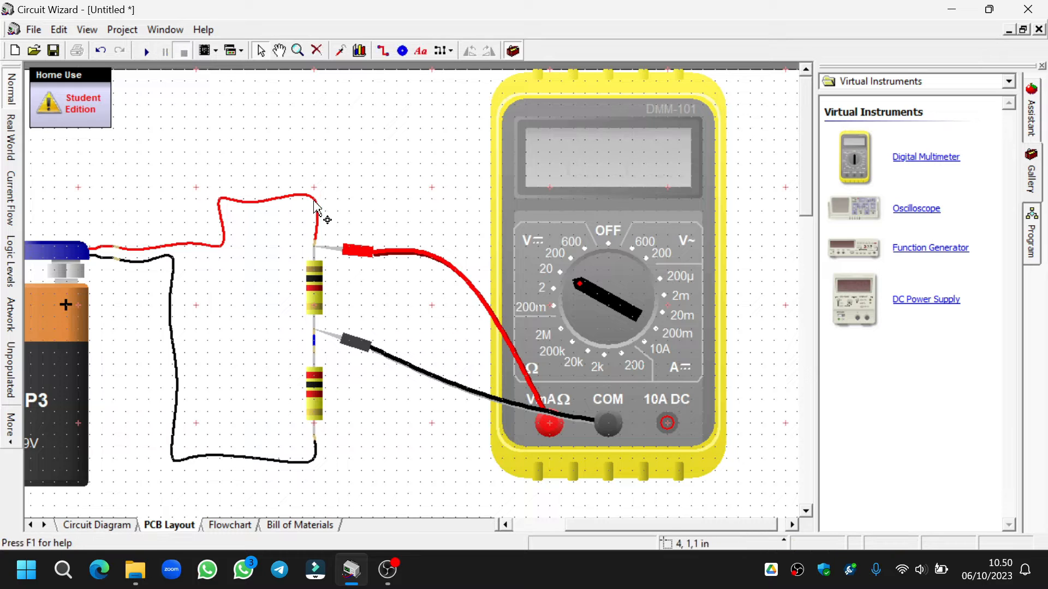
- Detach the battery's red wire from the upper resistor and connect the red probe to the wire and the black probe to the resistor's upper pin
left_click(317, 239)
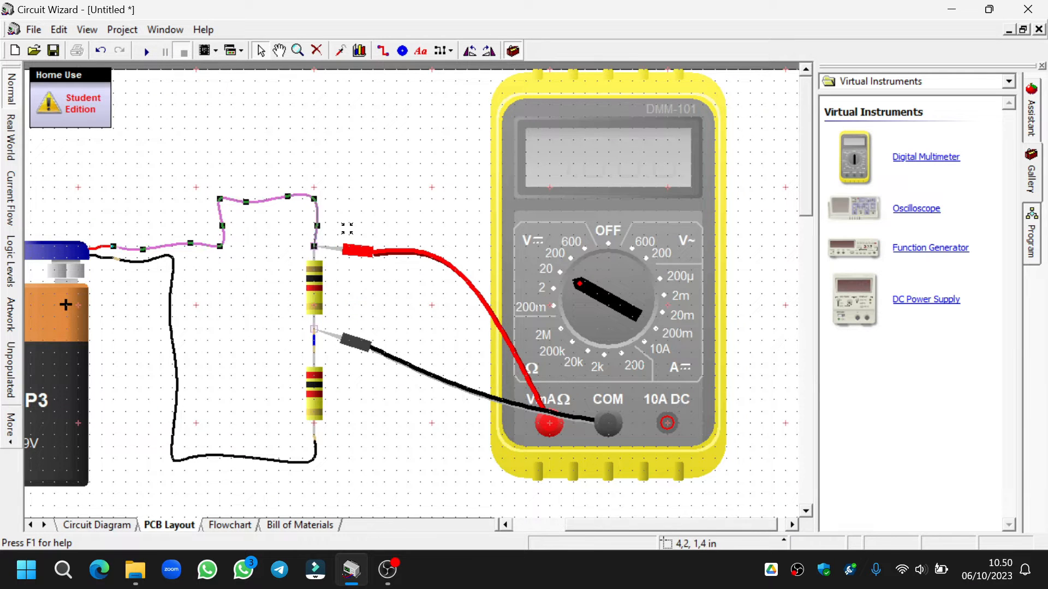
left_click_drag(314, 246, 360, 199)
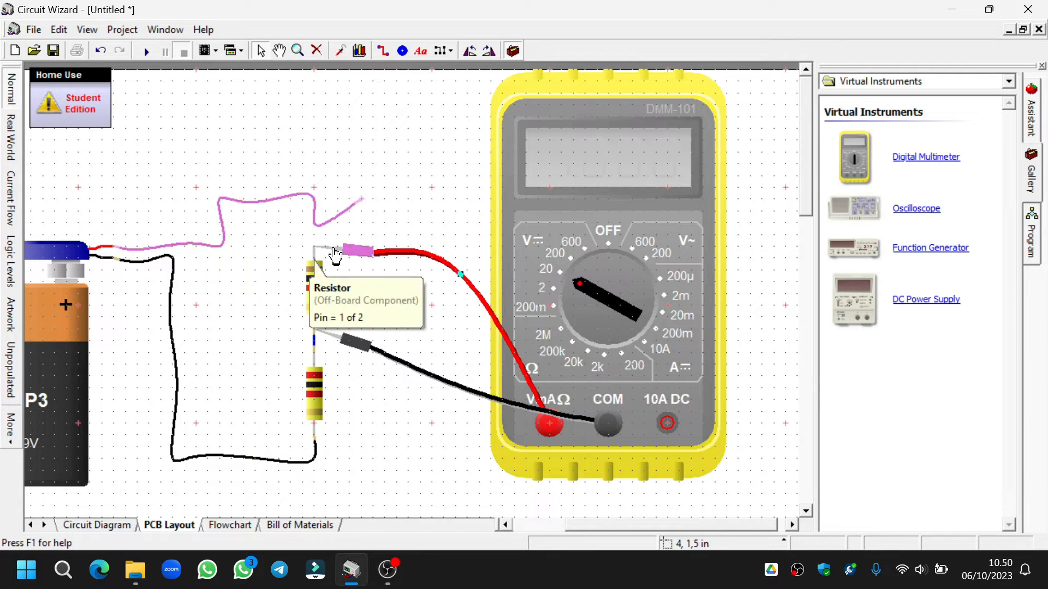
left_click_drag(317, 254, 381, 208)
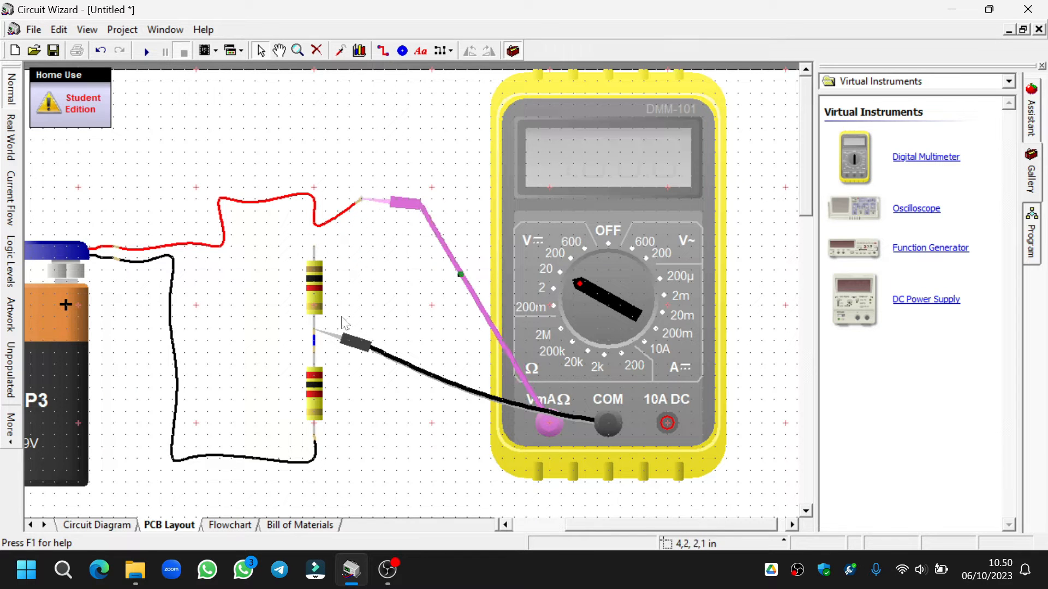
left_click_drag(331, 343, 331, 253)
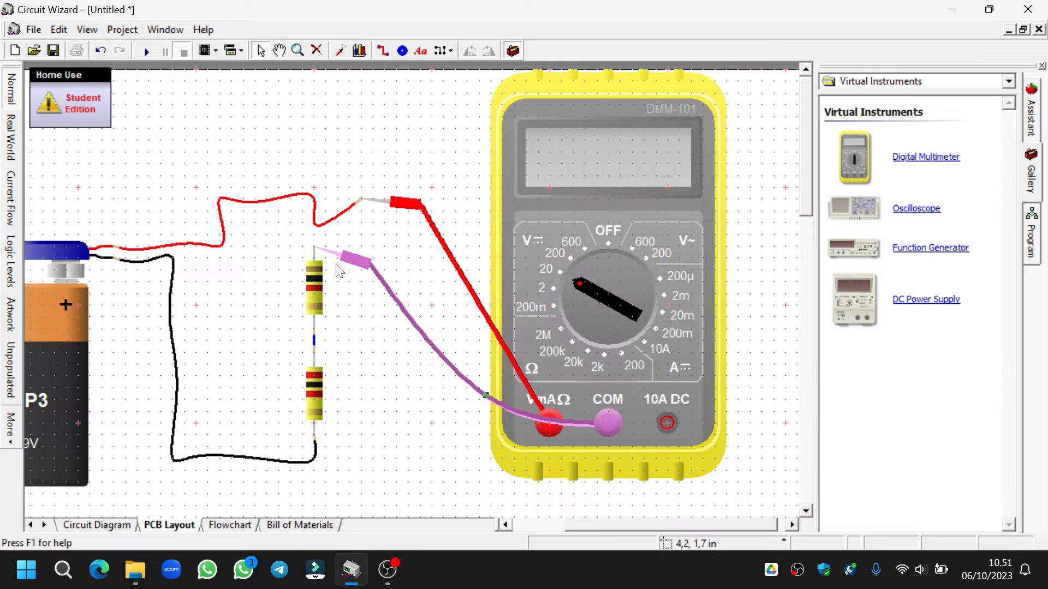
- Set the multimeter to the 20m DC current range and run the simulation in Current Flow display style
left_click_drag(587, 301, 671, 320)
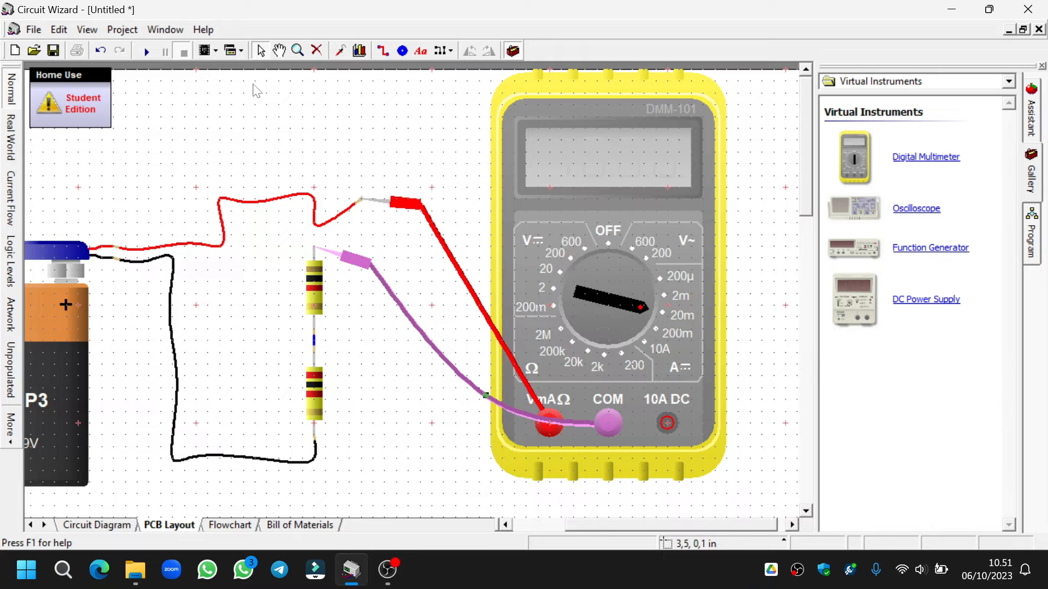
left_click(145, 52)
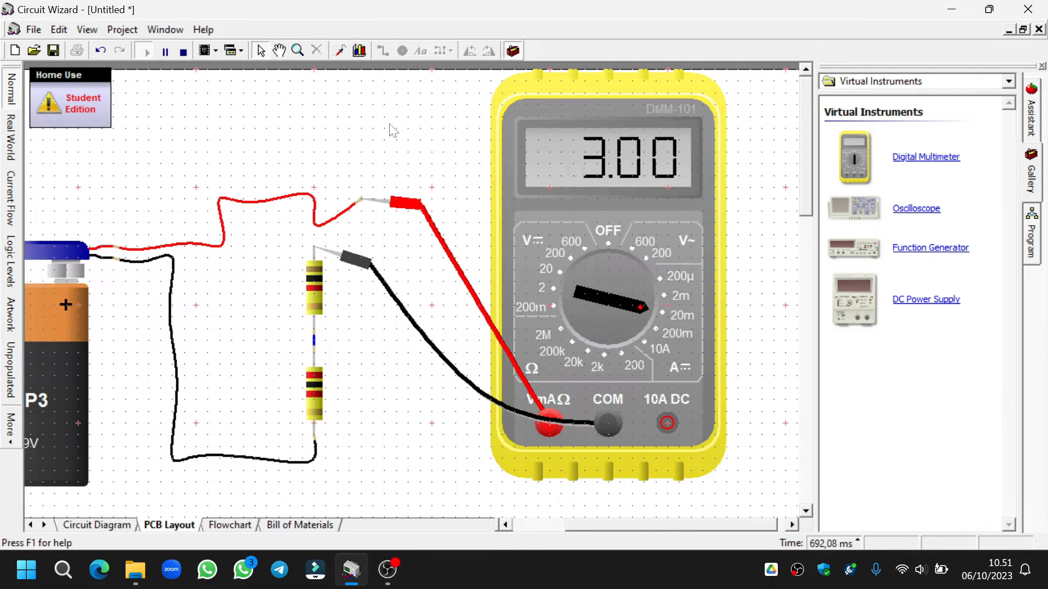
left_click(11, 192)
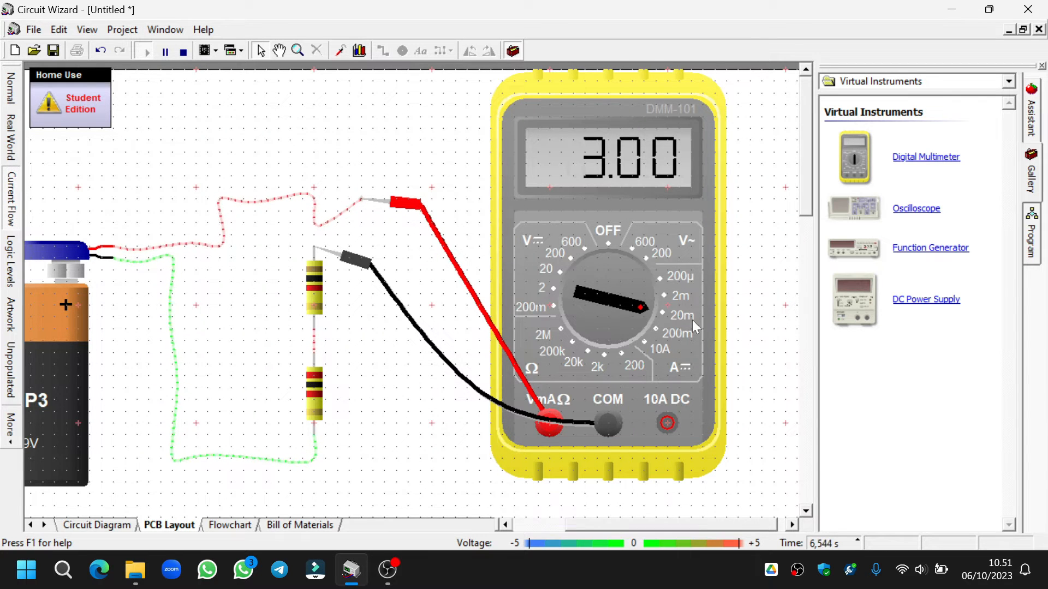
- Try the multimeter's 200m DC current range and return the dial to 20m
left_click(646, 310)
left_click(645, 321)
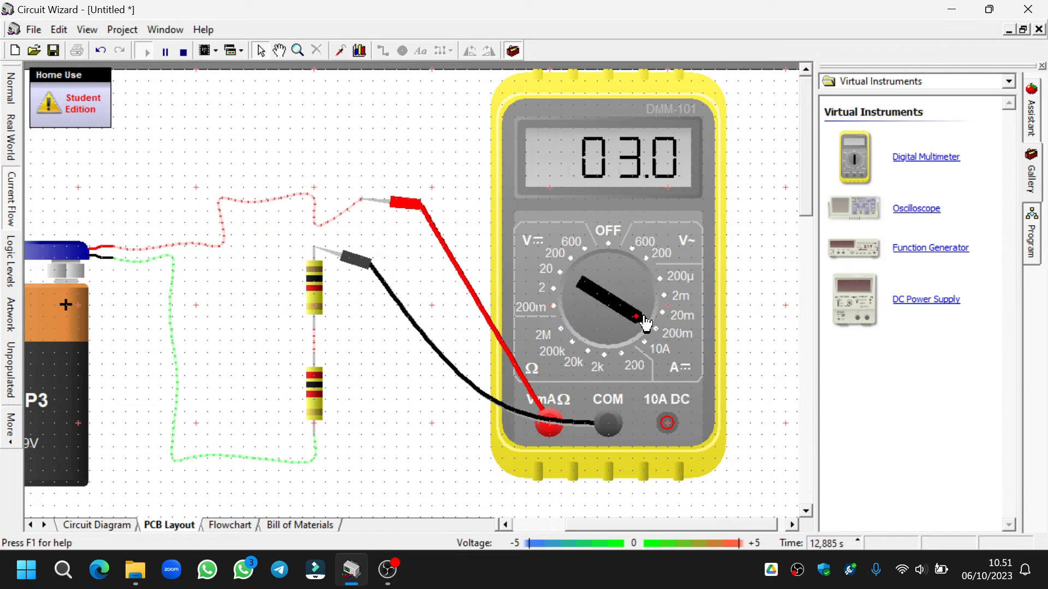
left_click(645, 322)
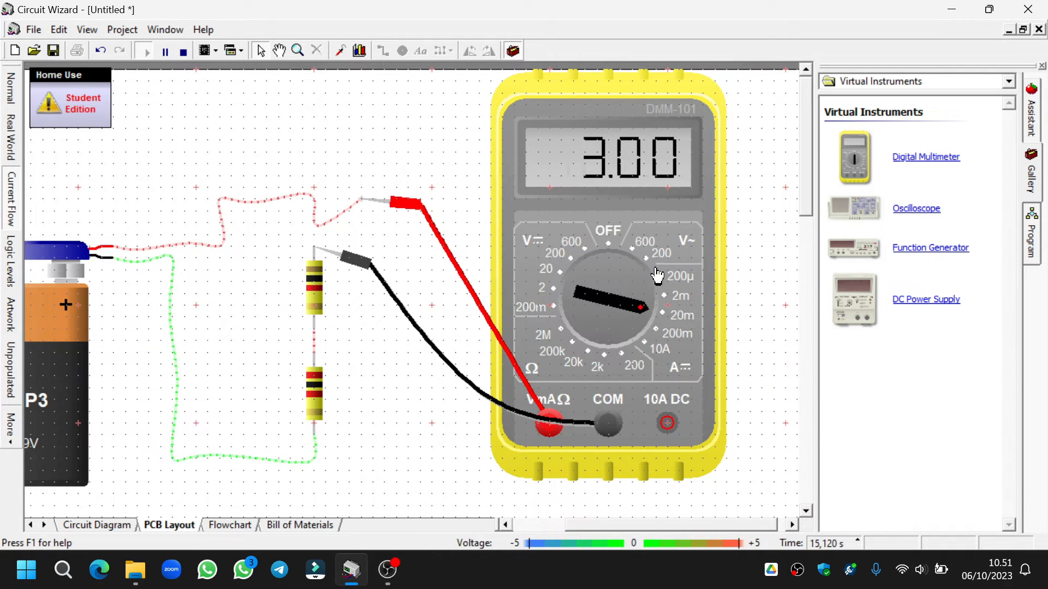
- Set the upper resistor's value to 100 Ω and the lower resistor's value to 470 Ω during the simulation
double_click(318, 293)
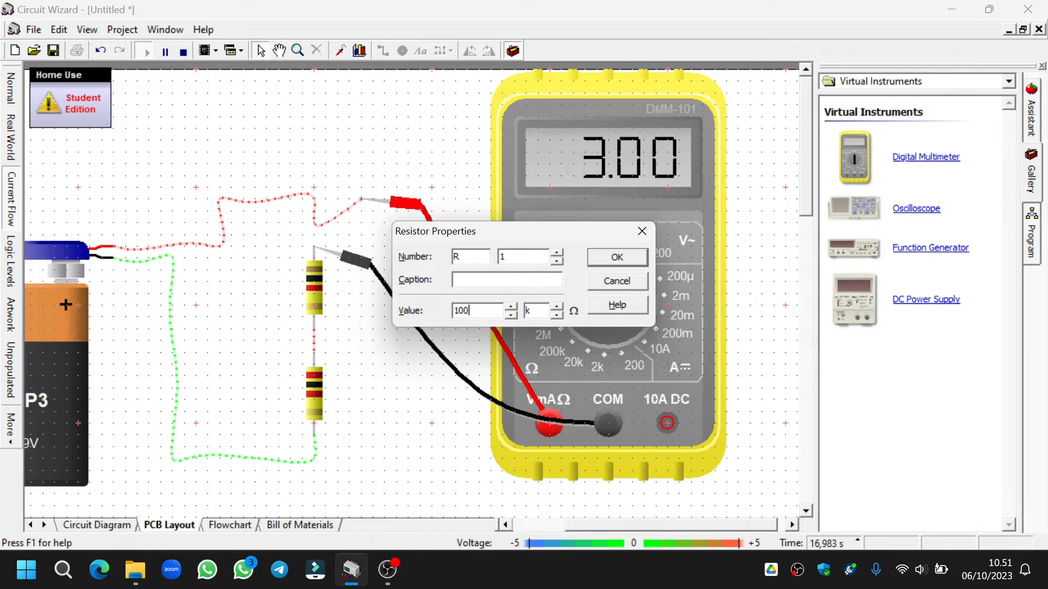
left_click(613, 259)
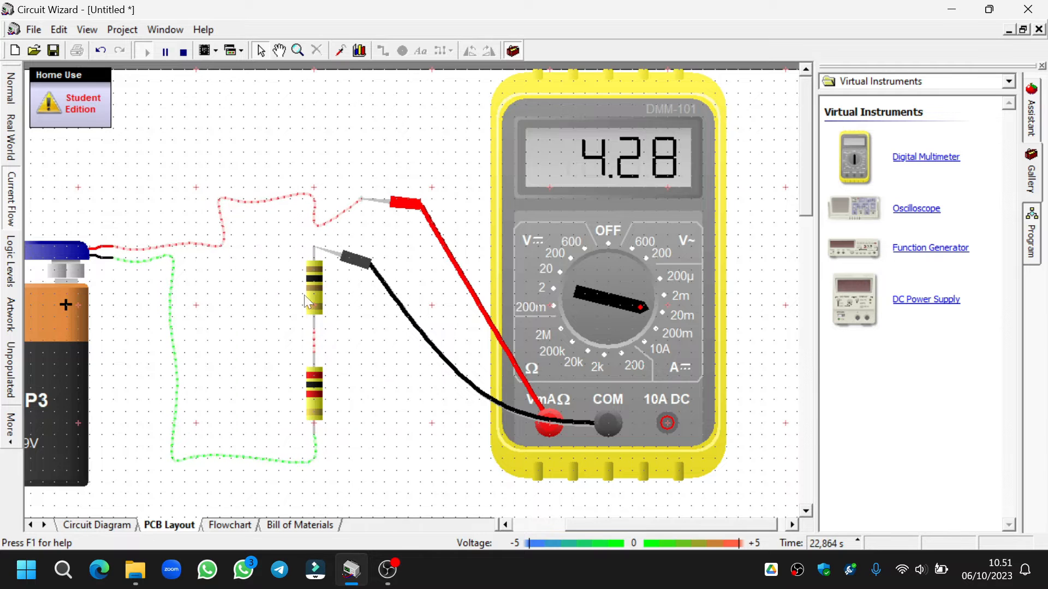
double_click(321, 413)
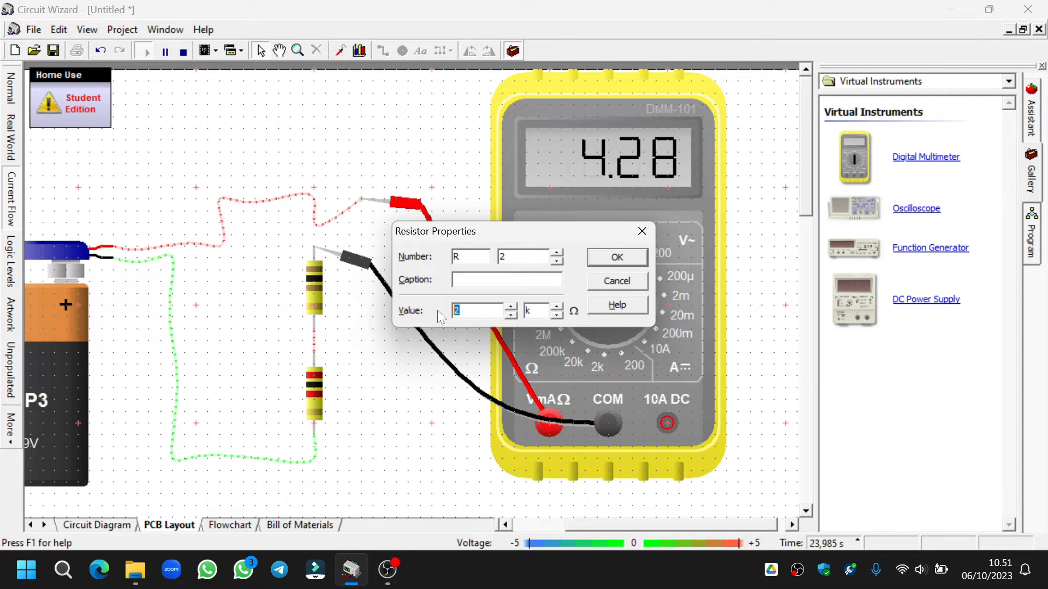
type("470")
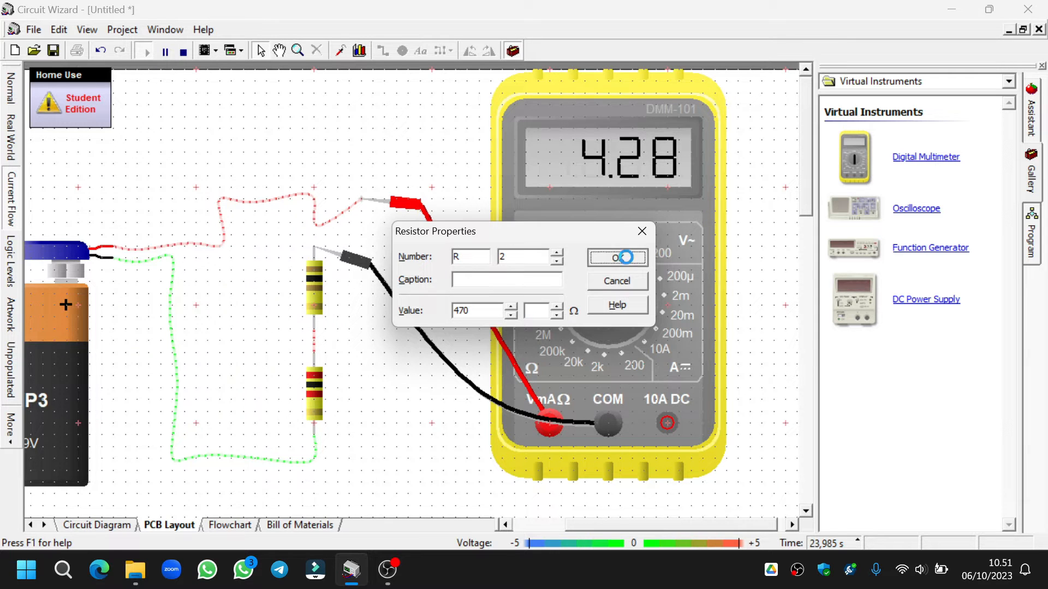
left_click(617, 257)
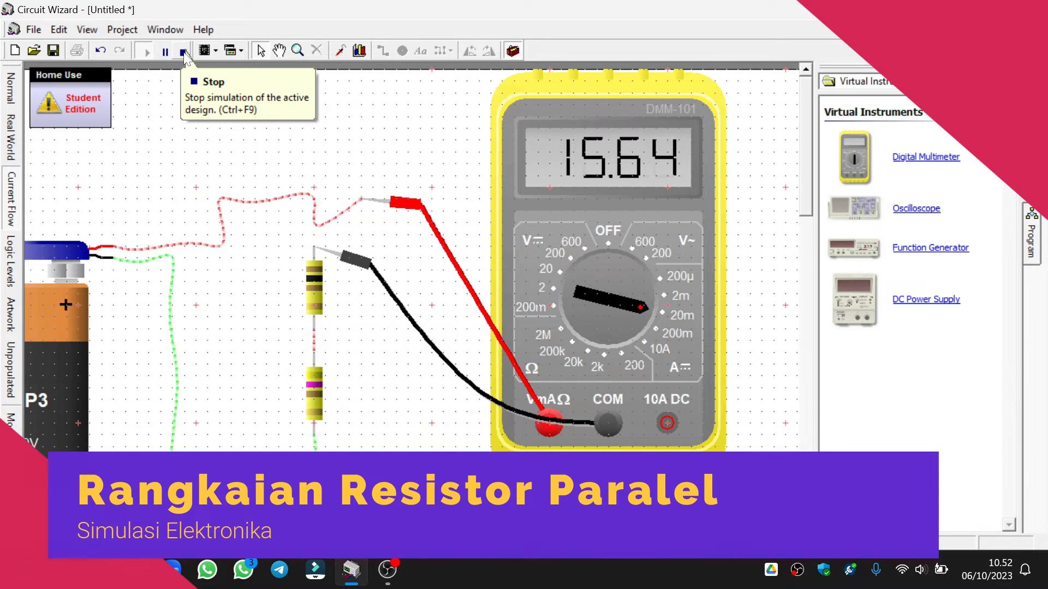
- Stop the simulation, detach both multimeter probes from the circuit and reconnect the battery's red wire to the upper resistor
left_click(184, 51)
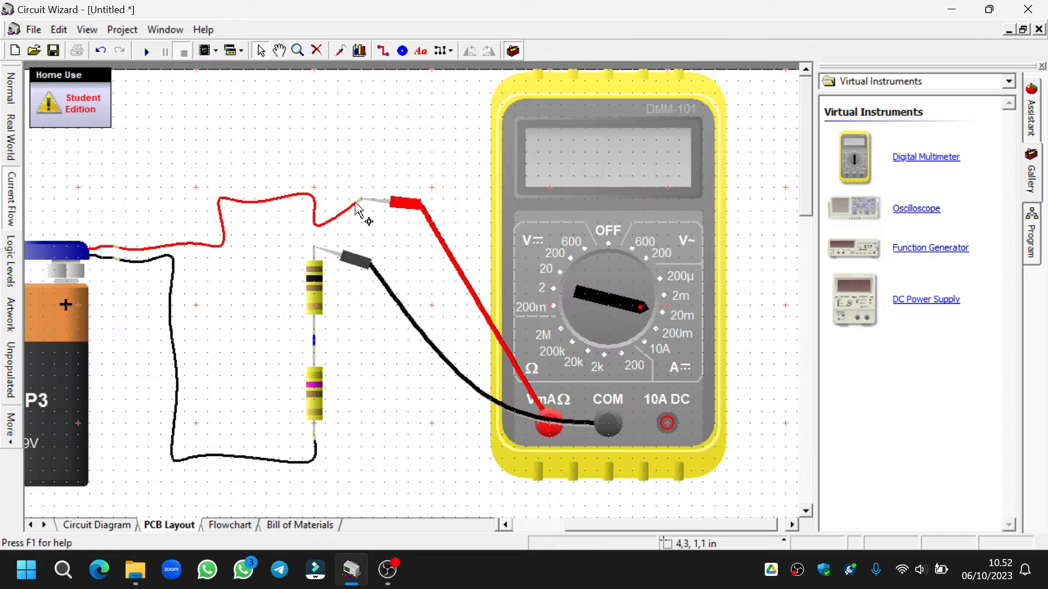
left_click_drag(331, 259, 437, 432)
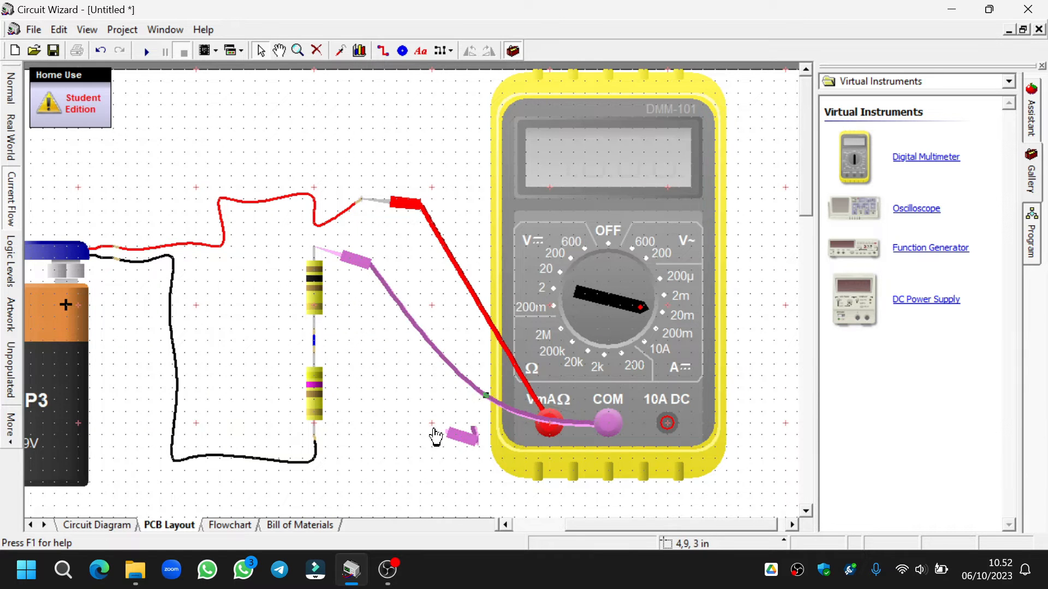
left_click_drag(375, 209, 447, 215)
left_click(354, 209)
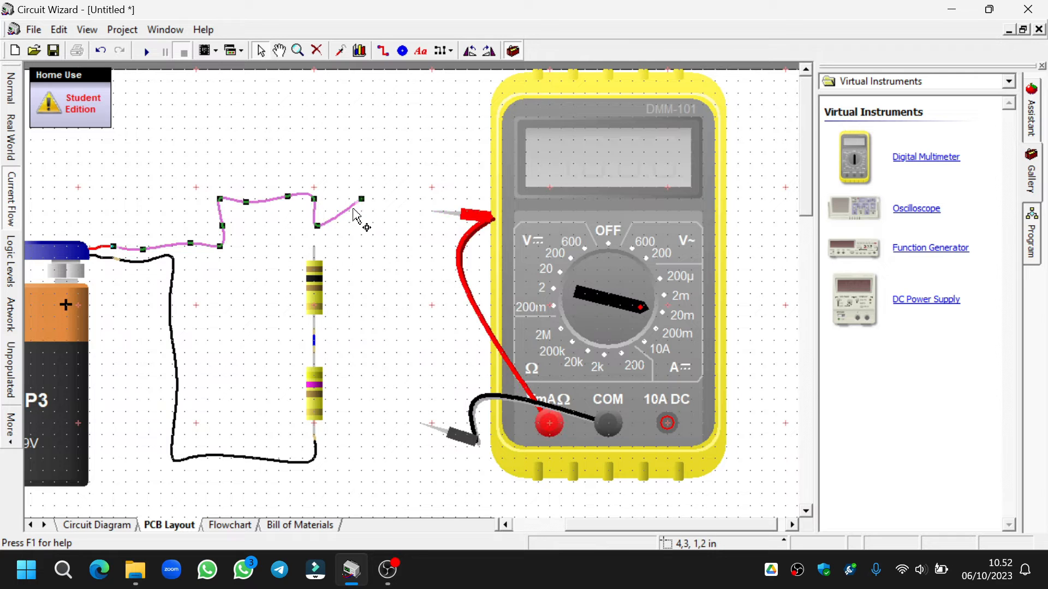
left_click_drag(361, 199, 313, 246)
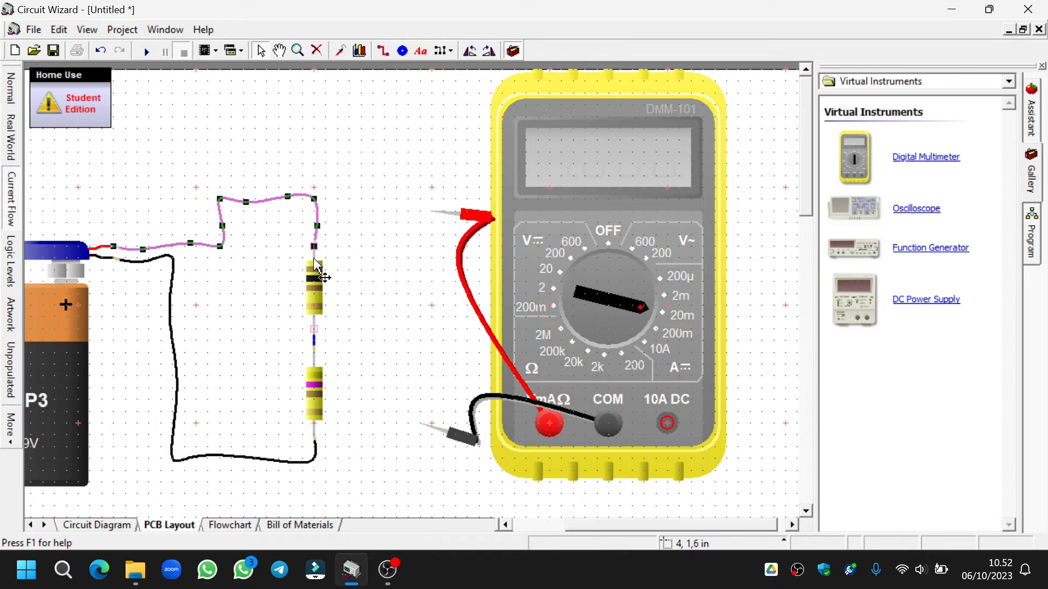
- Remove the short blue wire between the two resistors and place the lower resistor beside the upper one
right_click(313, 341)
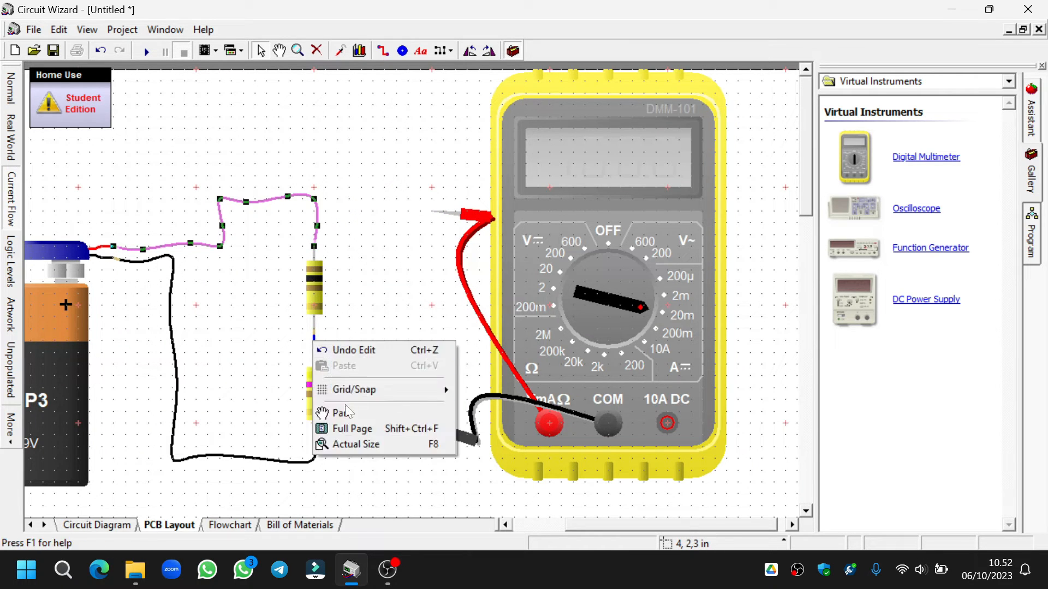
left_click(310, 340)
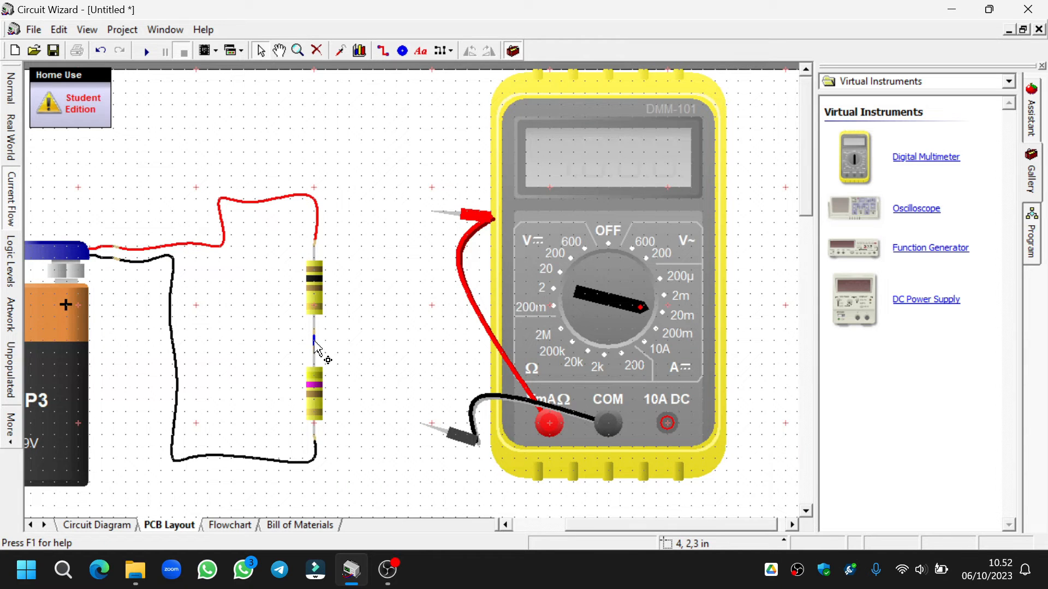
left_click(322, 393)
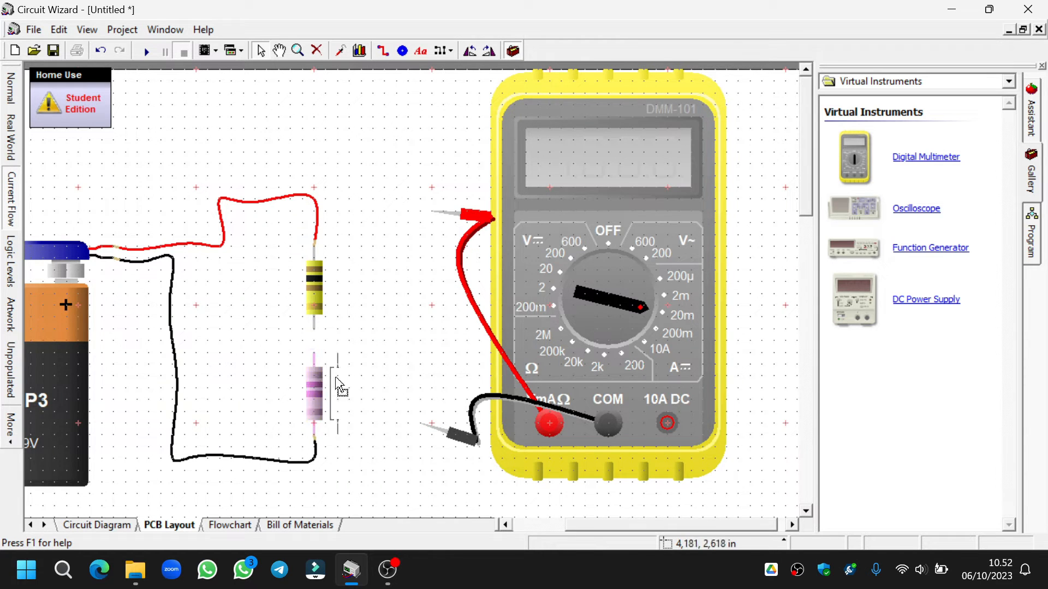
left_click_drag(341, 387, 404, 288)
left_click_drag(391, 280, 392, 281)
- Wire the two resistors in parallel by joining their lower pins and their upper pins
left_click(315, 341)
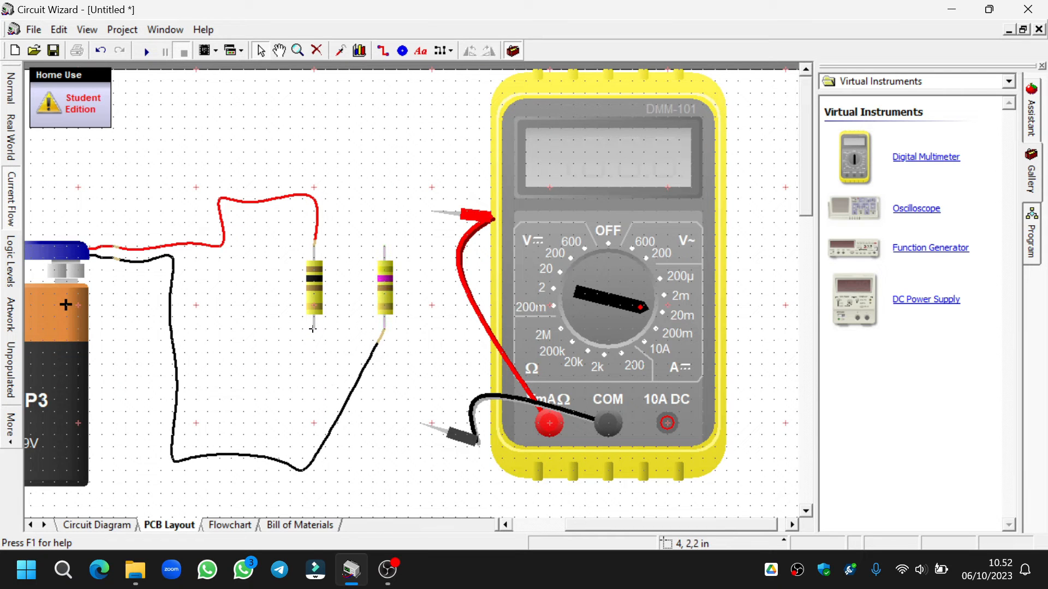
left_click(382, 329)
left_click(381, 245)
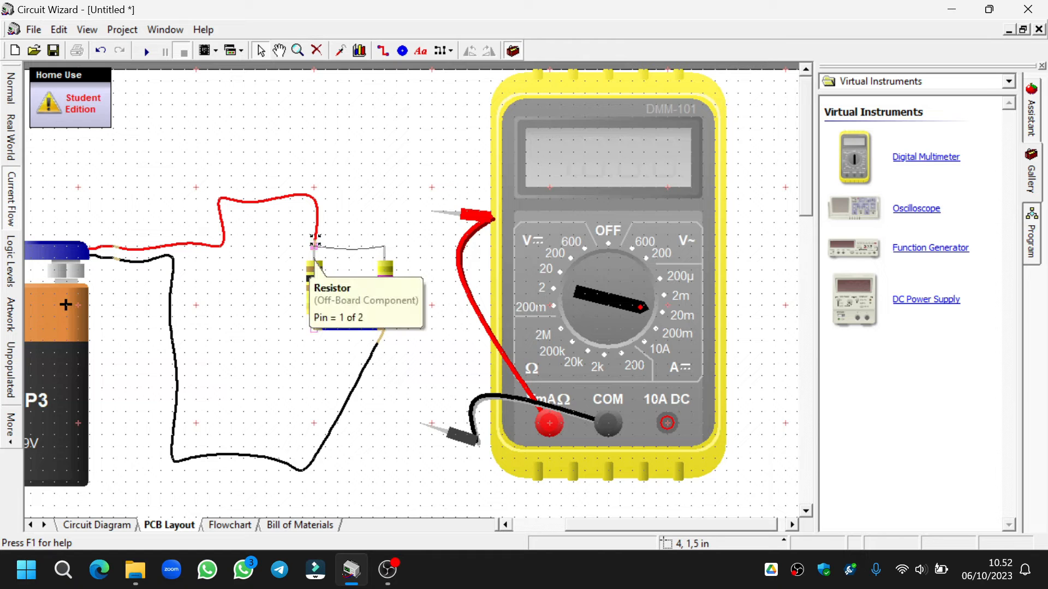
left_click(315, 246)
- Connect the probes across the 470 Ω resistor, measure its voltage on the 20 V DC range in a simulation run, and stop the simulation
left_click_drag(436, 211, 381, 250)
left_click_drag(438, 438, 400, 344)
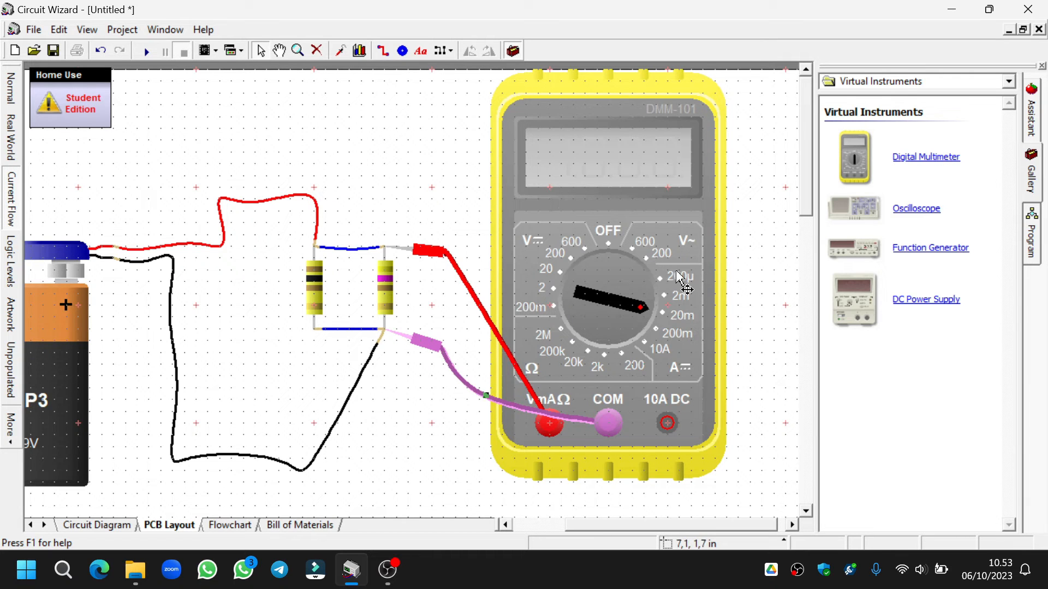
left_click_drag(618, 300, 563, 279)
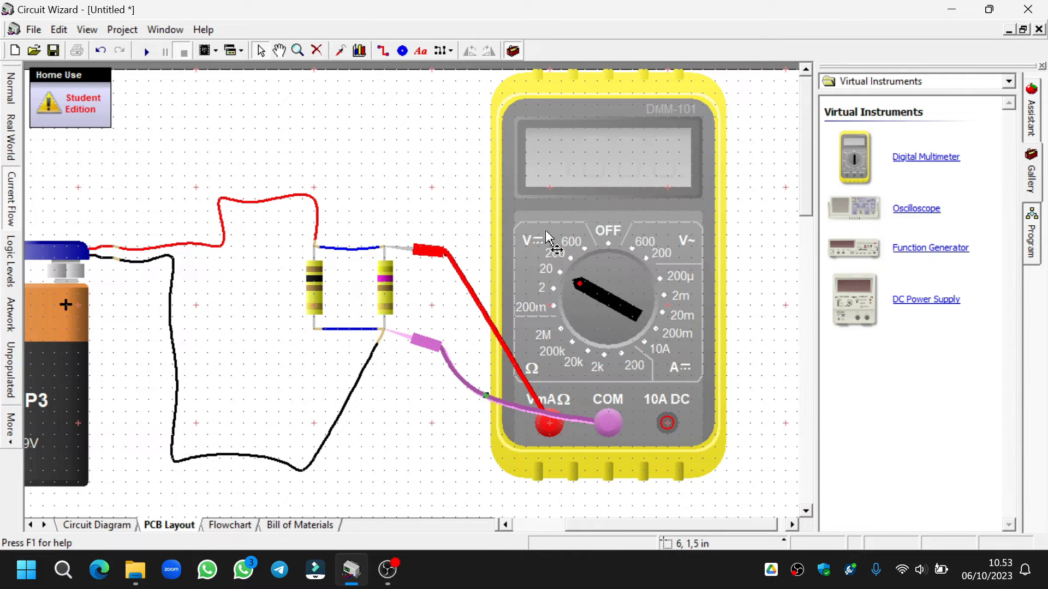
left_click(146, 51)
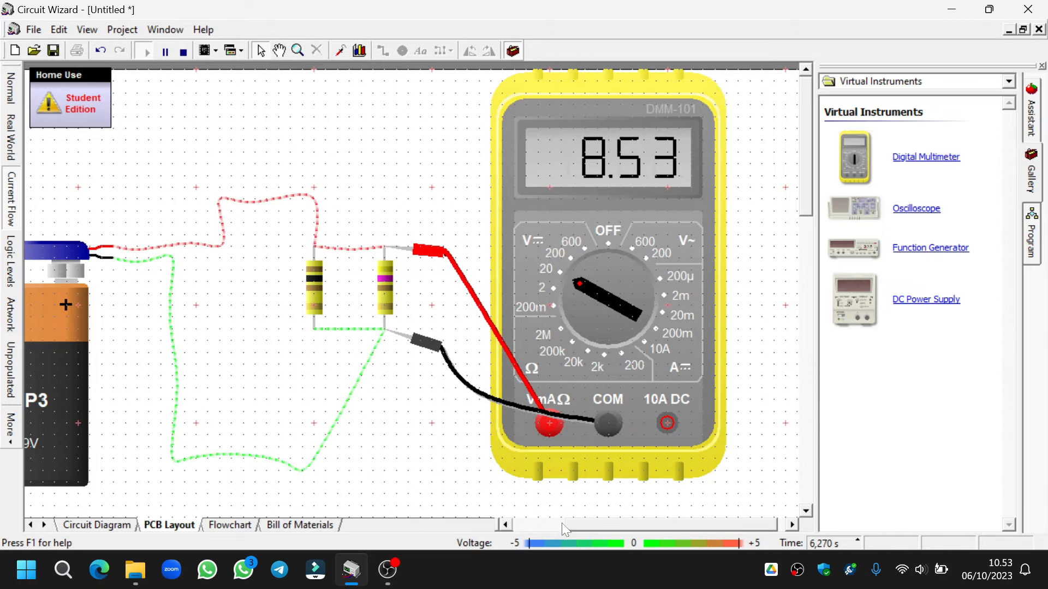
left_click_drag(612, 527, 601, 529)
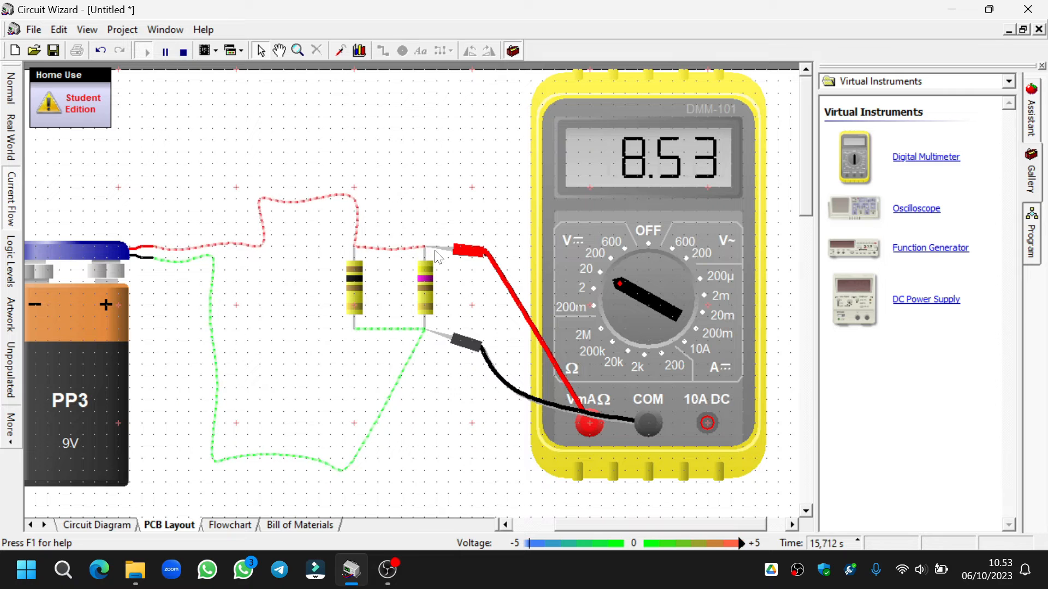
left_click(183, 52)
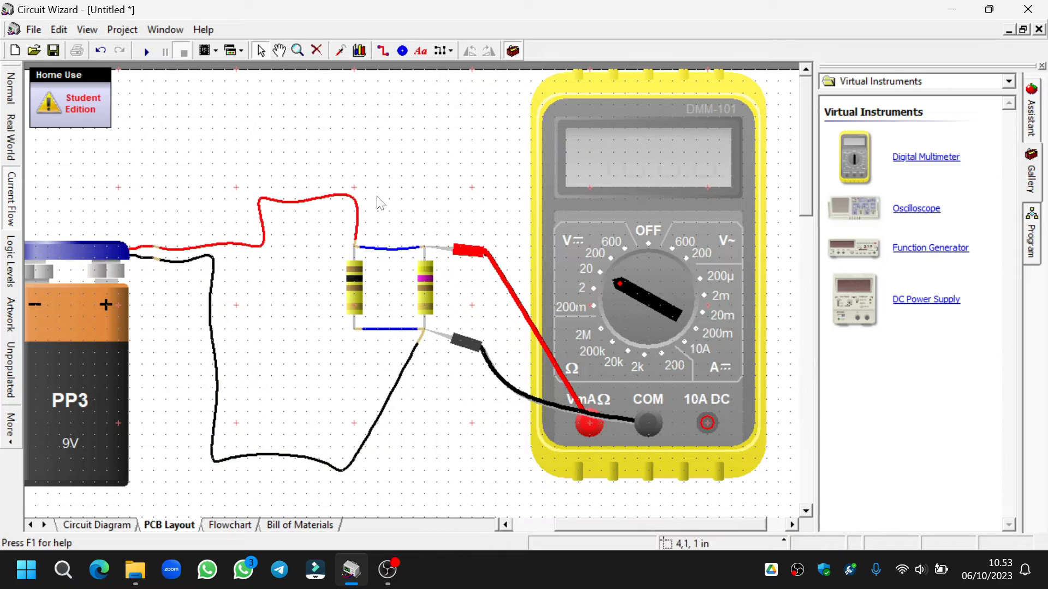
- Move both probes across the 100 Ω resistor, measure its voltage in a simulation run, and stop the simulation
left_click_drag(442, 253, 393, 215)
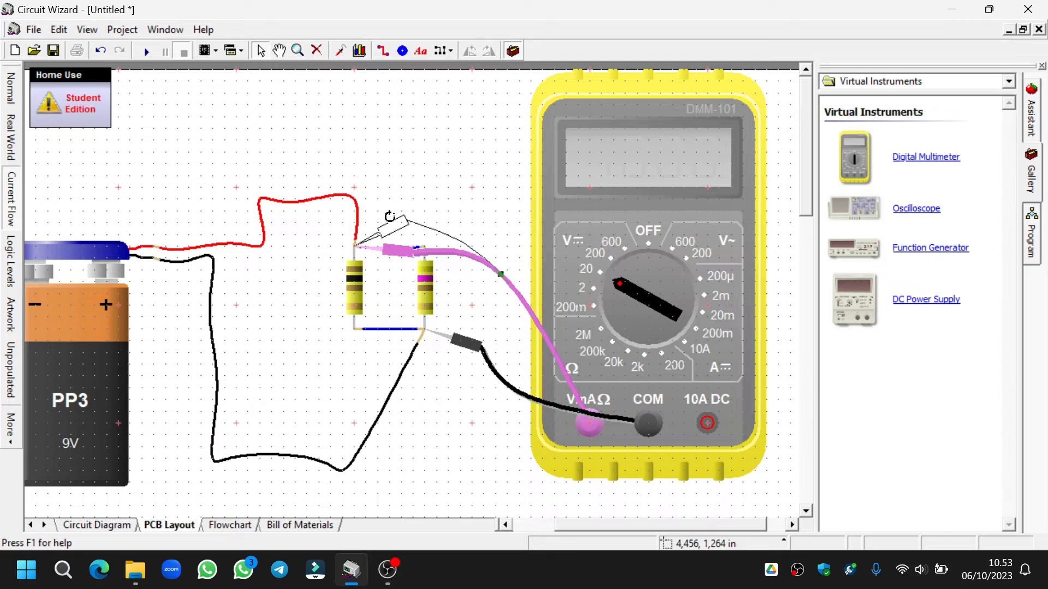
left_click_drag(449, 345, 360, 349)
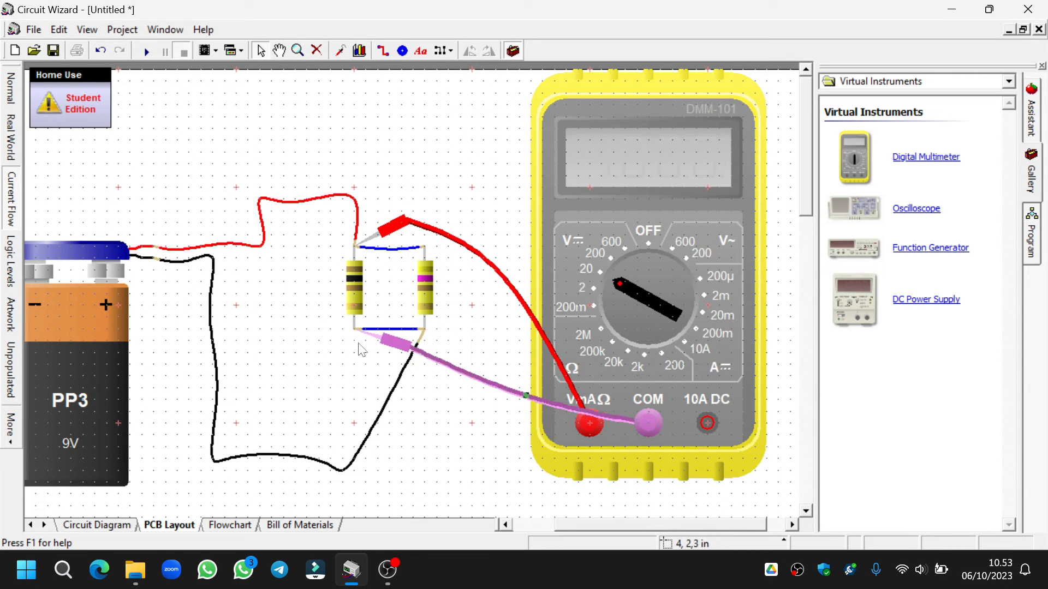
left_click(144, 52)
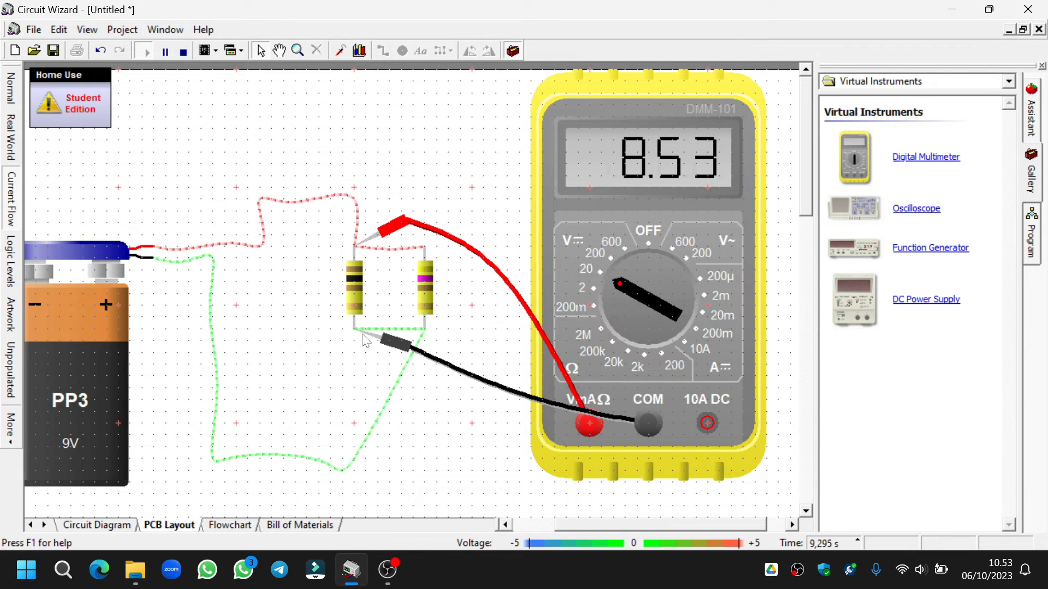
left_click(184, 52)
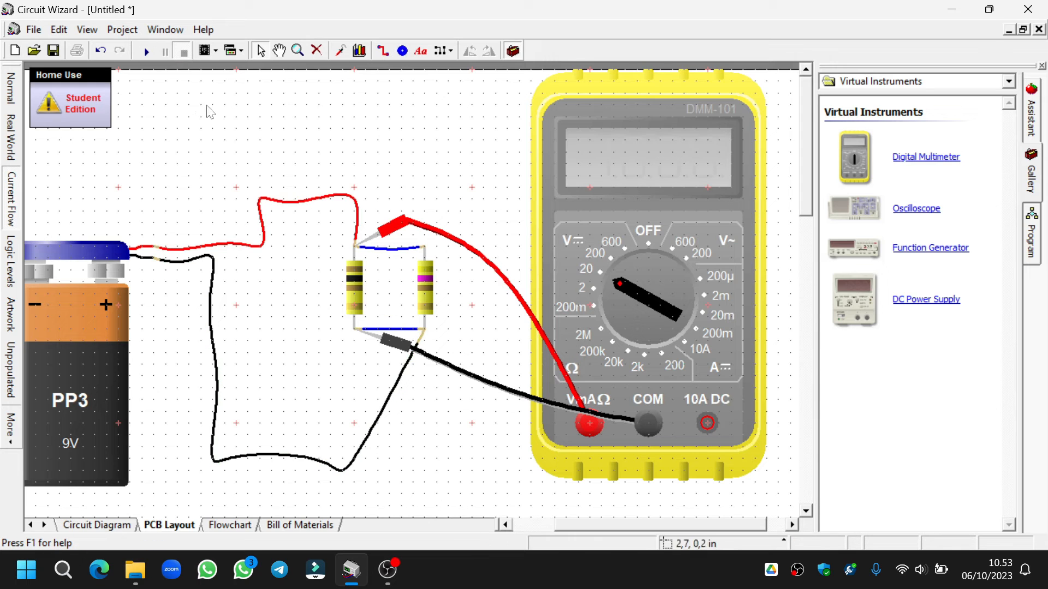
- Set the multimeter to the 20 mA DC current range and detach both probes from the resistor circuit
left_click(654, 267)
left_click_drag(655, 267, 716, 328)
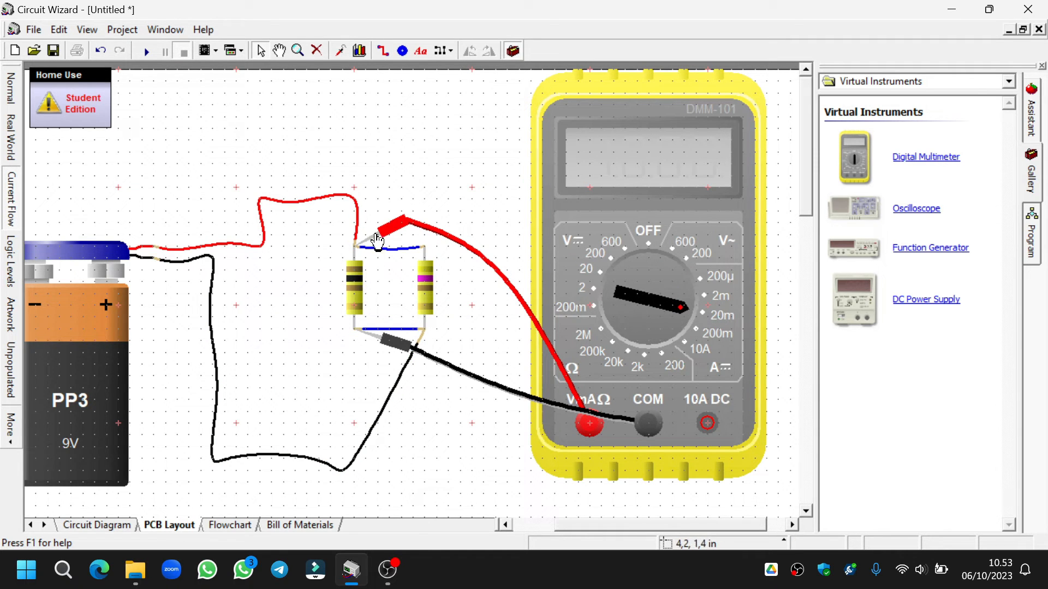
left_click_drag(384, 238, 456, 208)
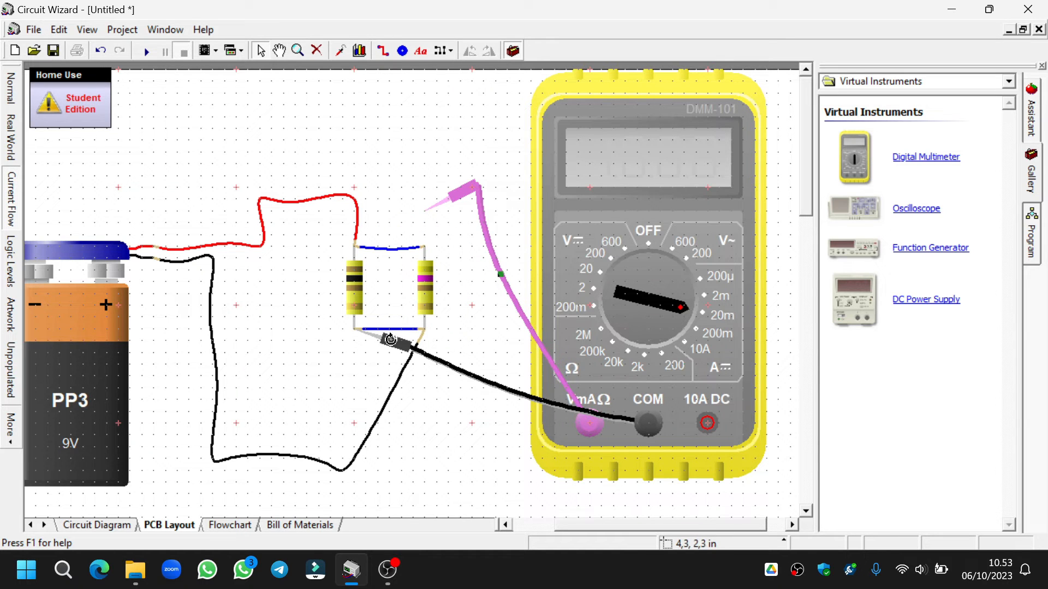
left_click_drag(381, 345, 445, 409)
- Insert the multimeter between the upper blue wire and the 470 Ω resistor's upper pin, and measure the branch current in a simulation run
scroll(424, 330, "up", 1)
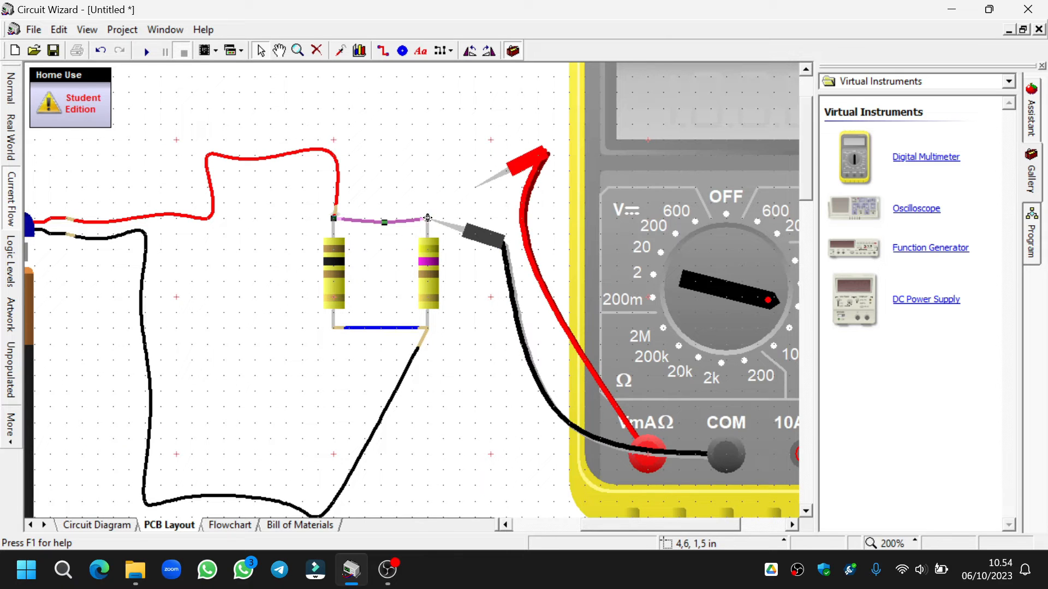
left_click_drag(427, 218, 430, 174)
left_click(542, 166)
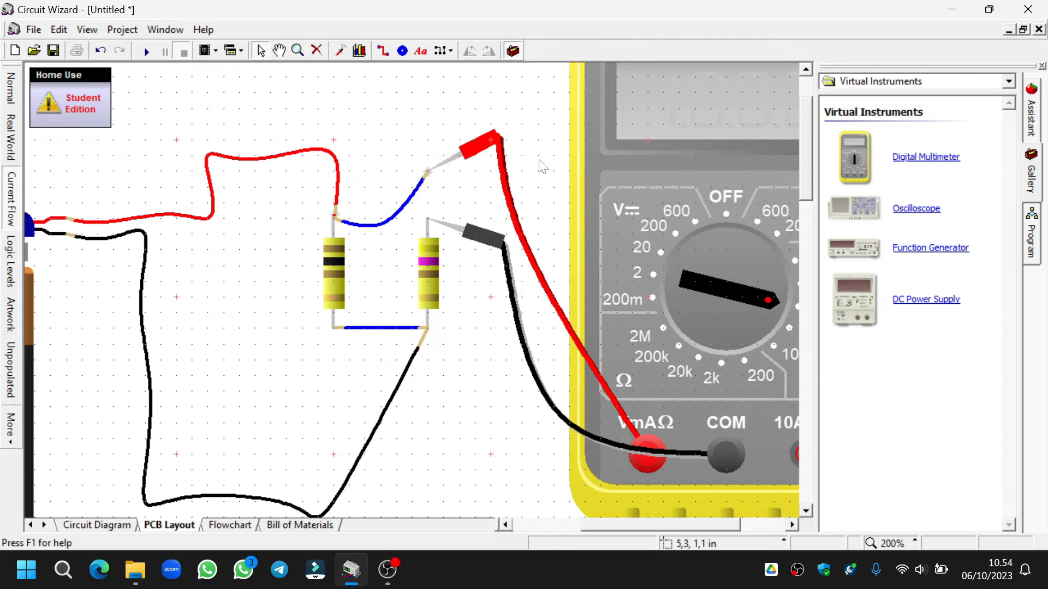
scroll(609, 287, "down", 1)
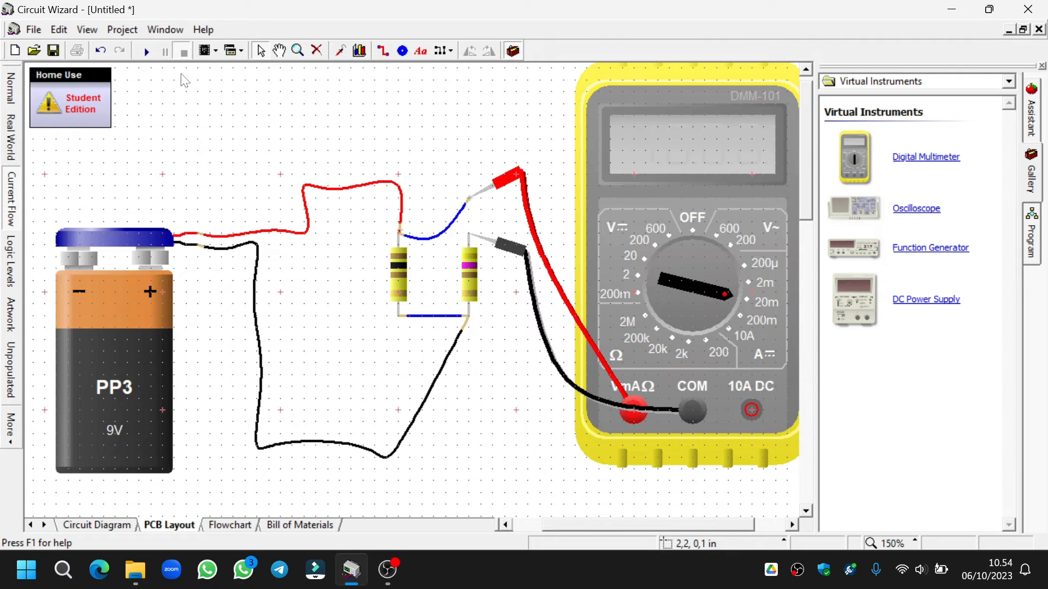
left_click(146, 51)
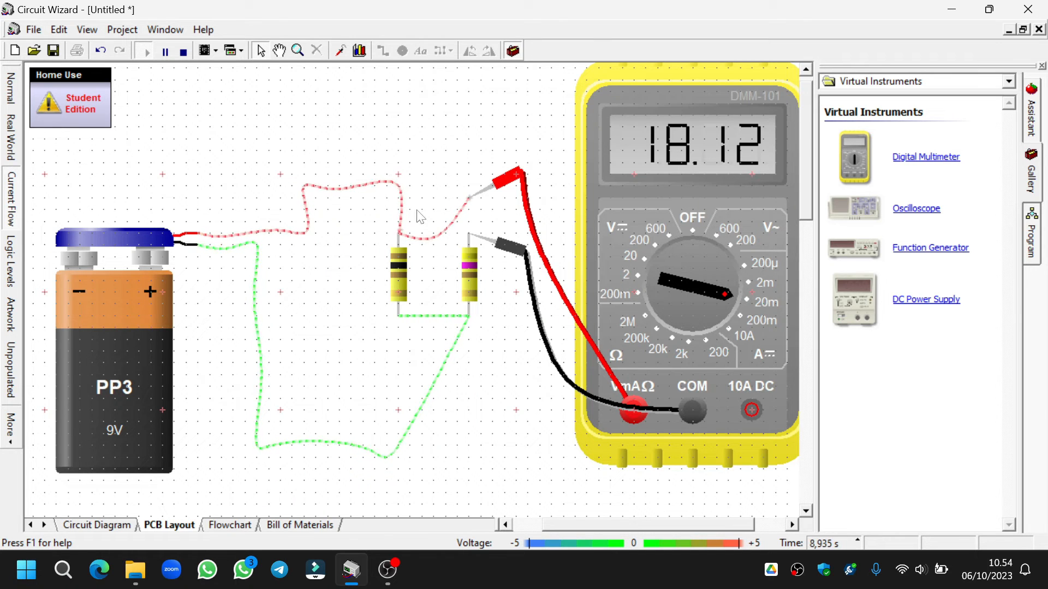
left_click(183, 52)
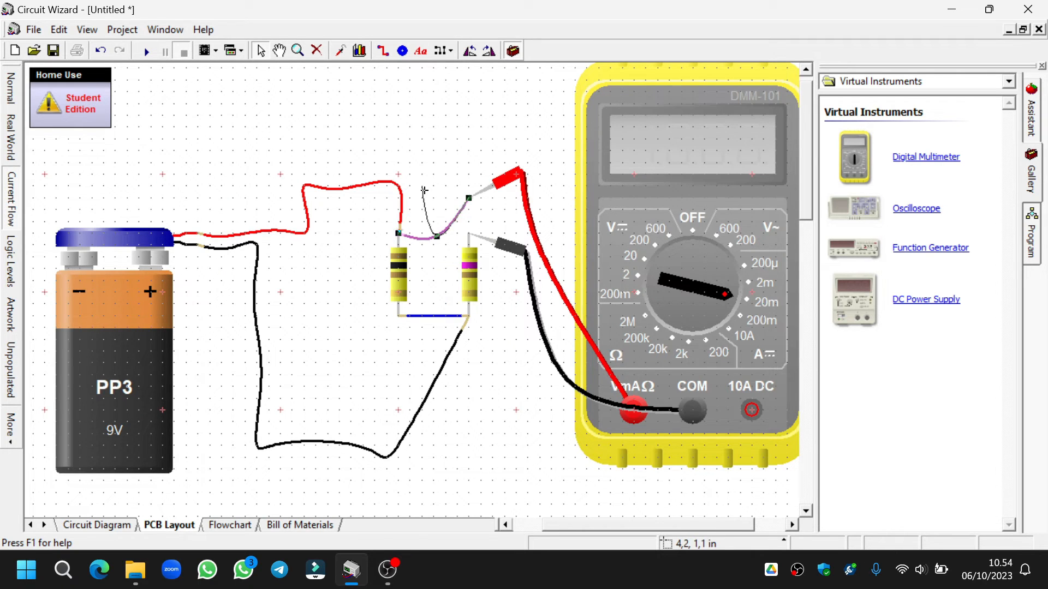
- Detach the blue wire and the battery's red wire from the 100 Ω resistor's upper pin and join their free ends
left_click_drag(424, 190, 422, 186)
left_click(402, 218)
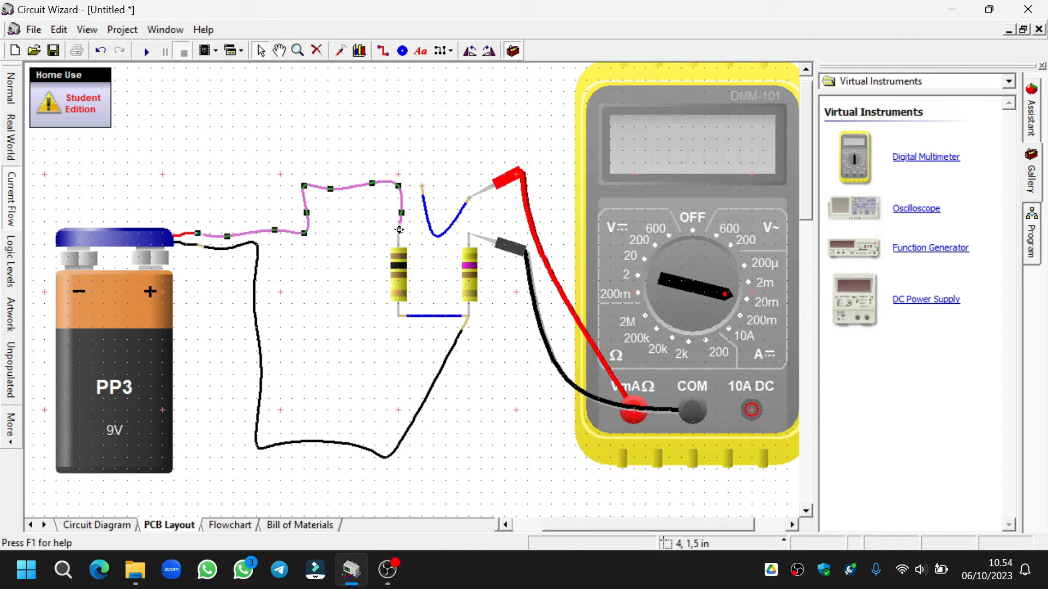
left_click_drag(399, 230, 414, 192)
left_click(421, 186)
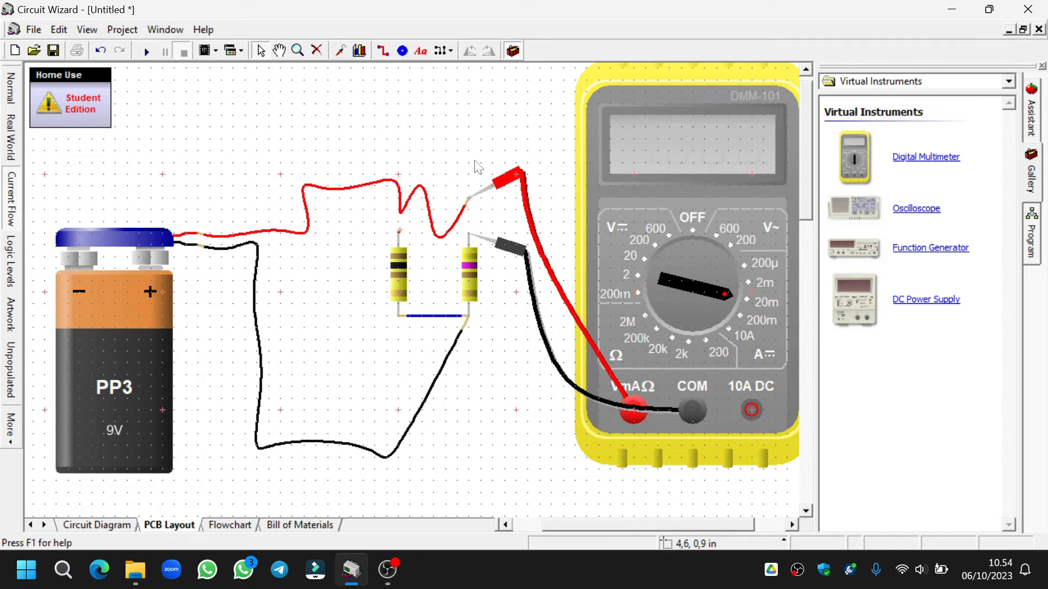
- Connect the joined red wire and red probe to the 470 Ω resistor's upper pin, and the black probe to the 100 Ω resistor's upper pin
left_click(429, 216)
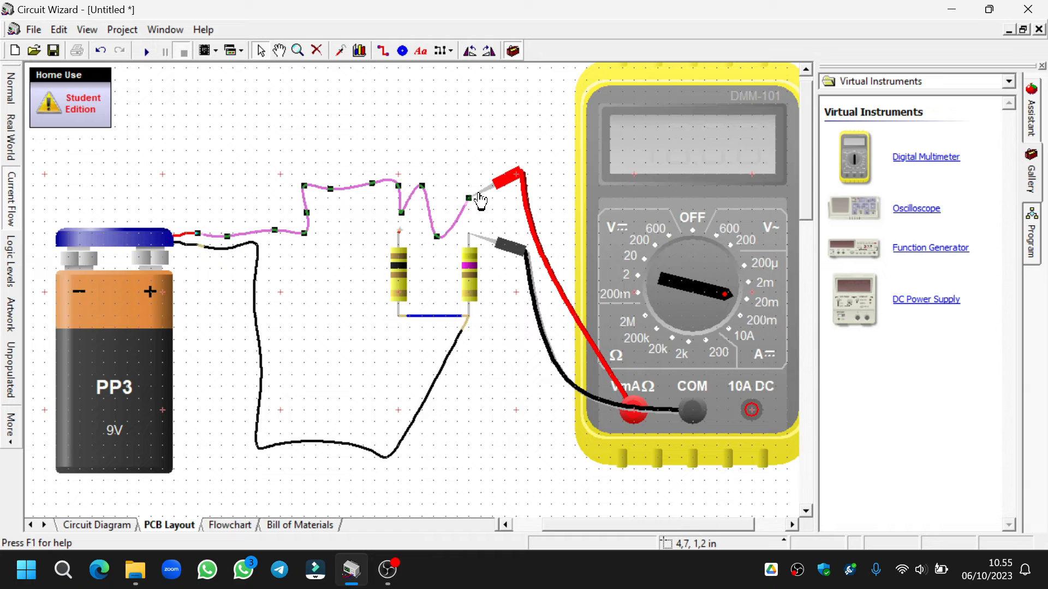
left_click_drag(468, 199, 415, 242)
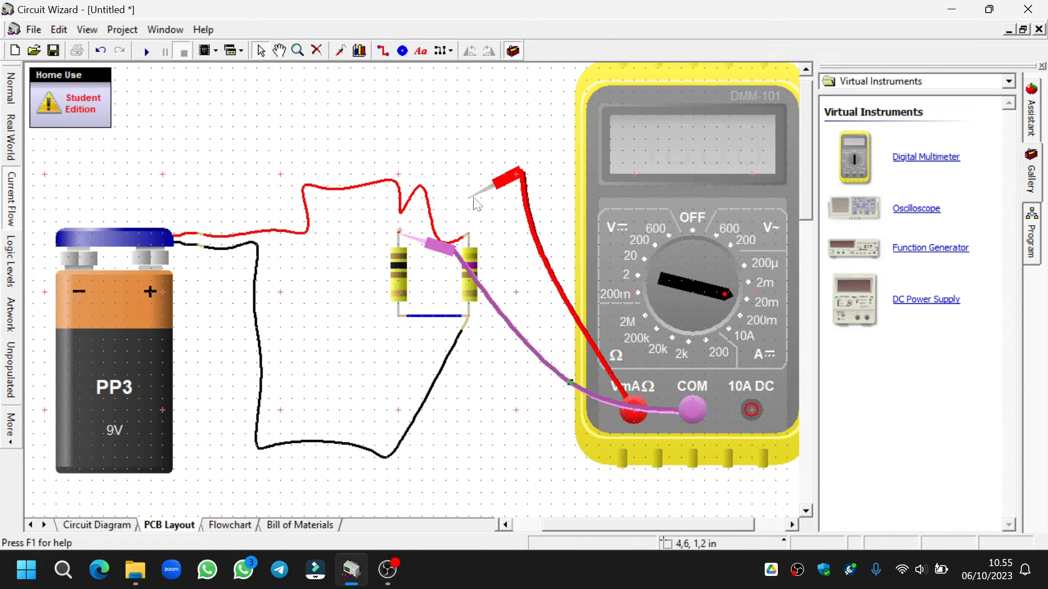
left_click_drag(483, 201, 468, 234)
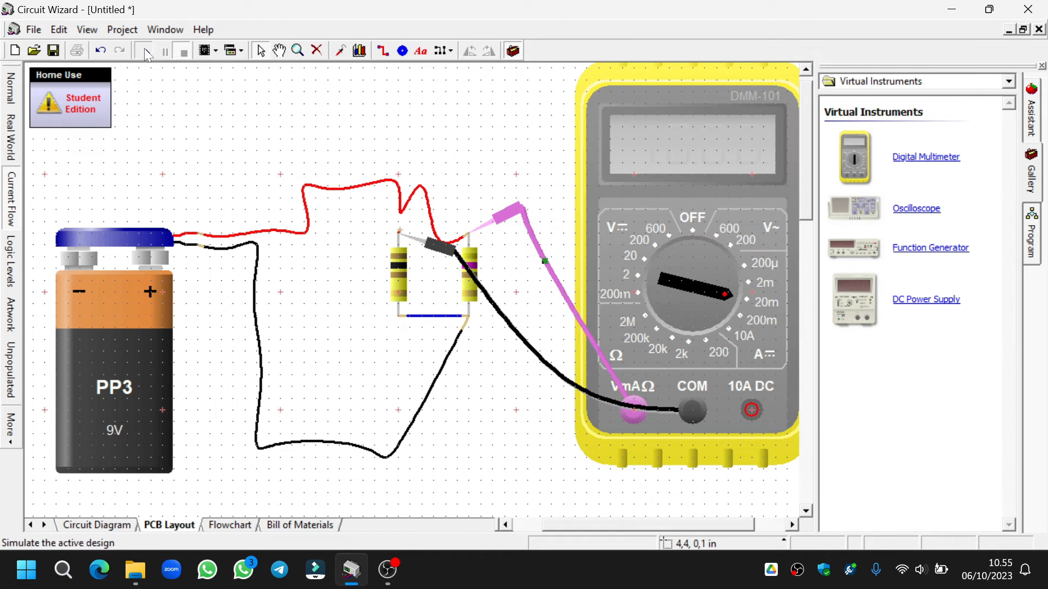
- Run the simulation and switch the multimeter to the 200 mA DC range to measure the 100 Ω resistor's current
left_click(145, 50)
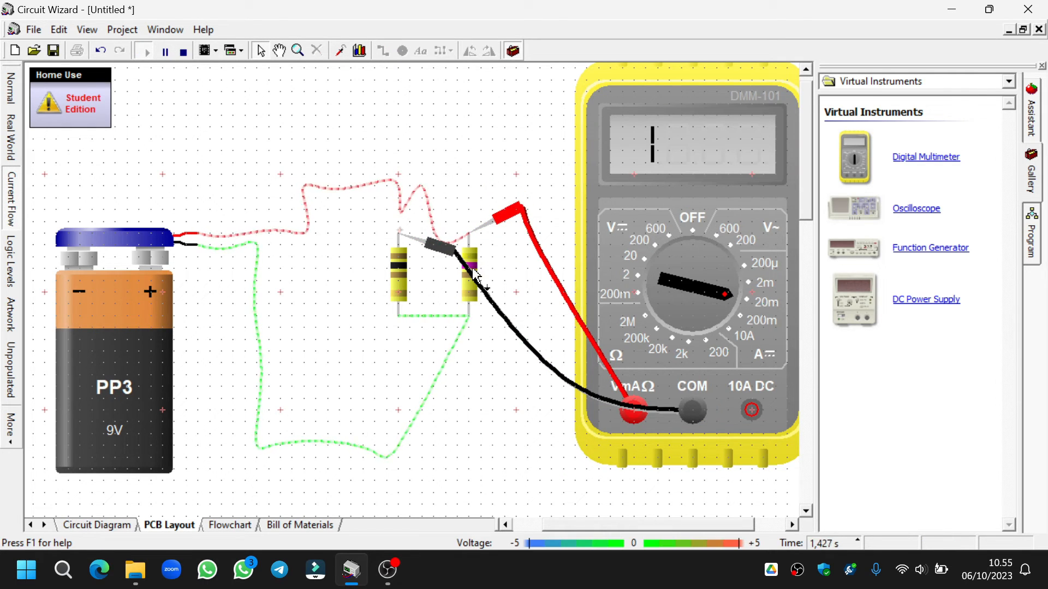
left_click(731, 307)
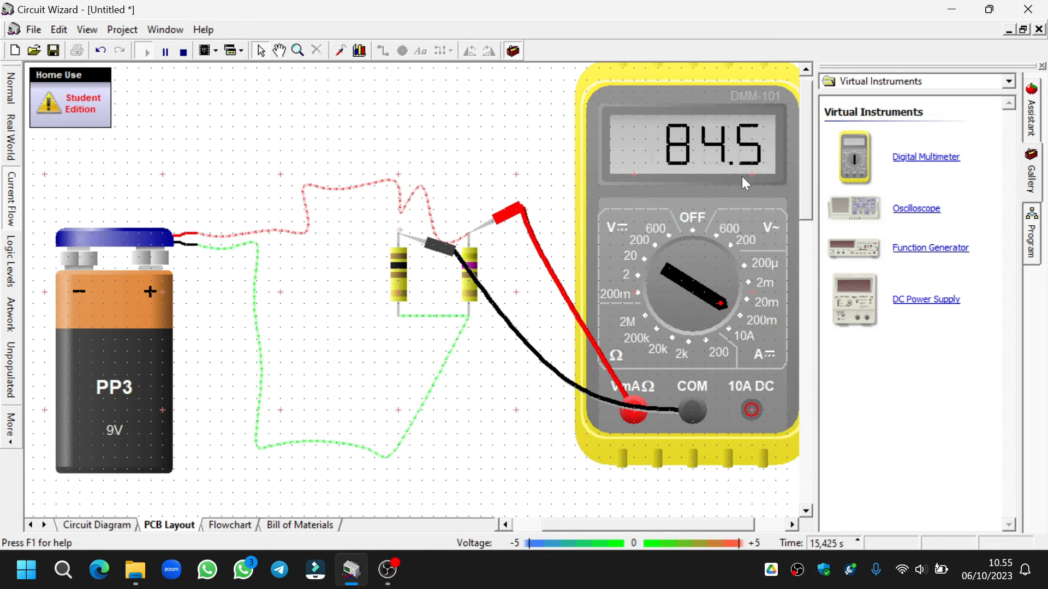
scroll(808, 174, "up", 1)
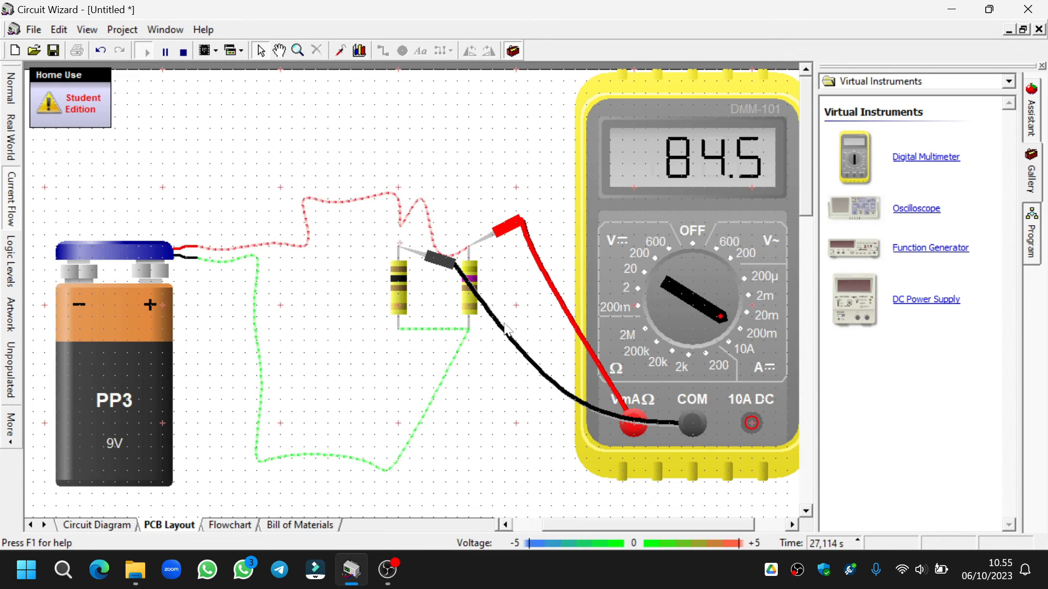
- Check the resistance values in both resistors' properties and inspect the voltage at the black probe
double_click(400, 285)
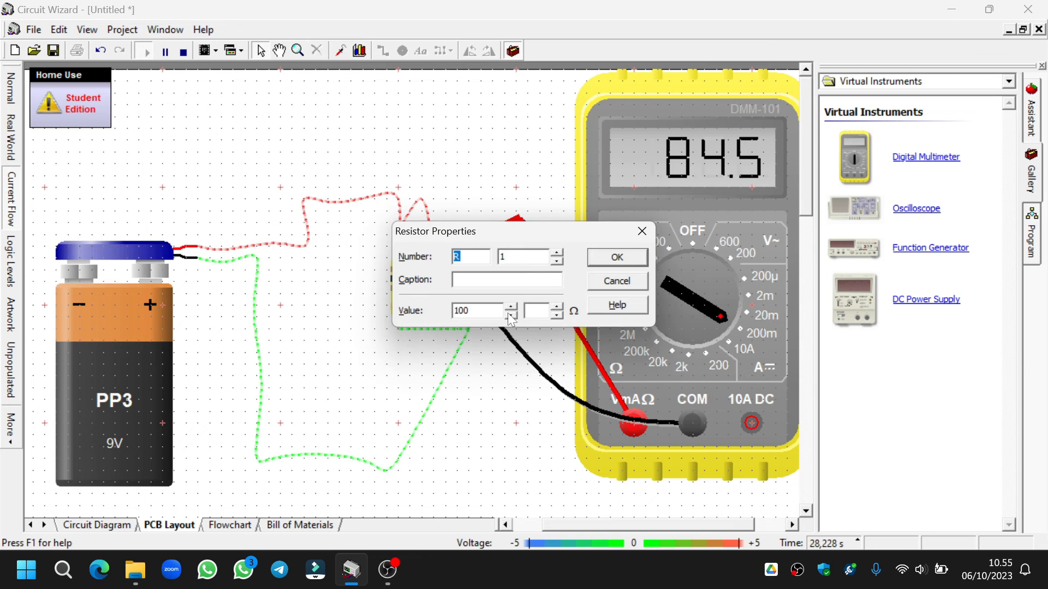
left_click(617, 258)
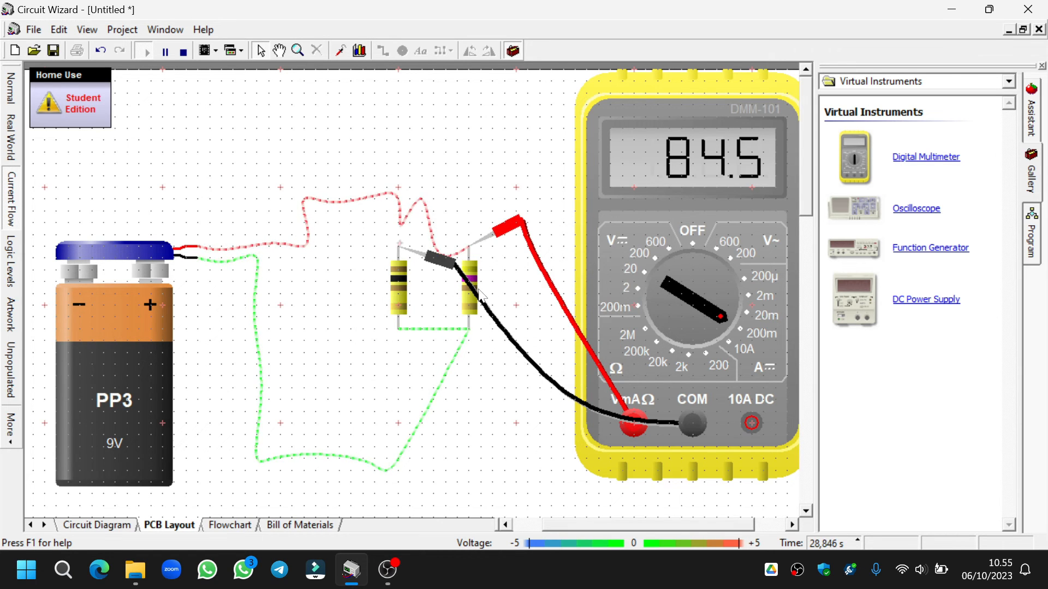
double_click(473, 275)
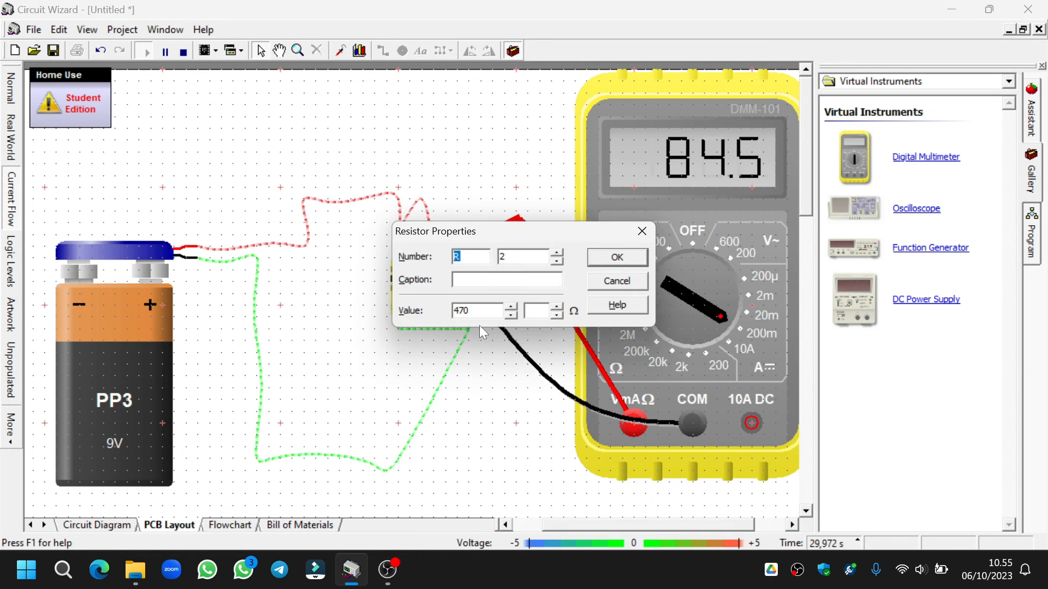
left_click(617, 258)
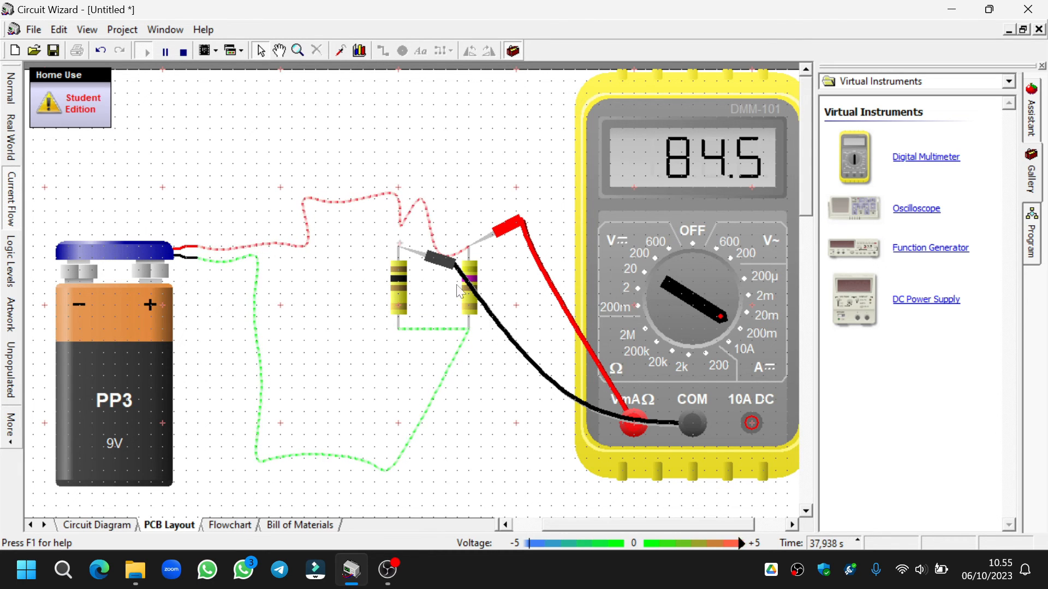
mouse_move(467, 306)
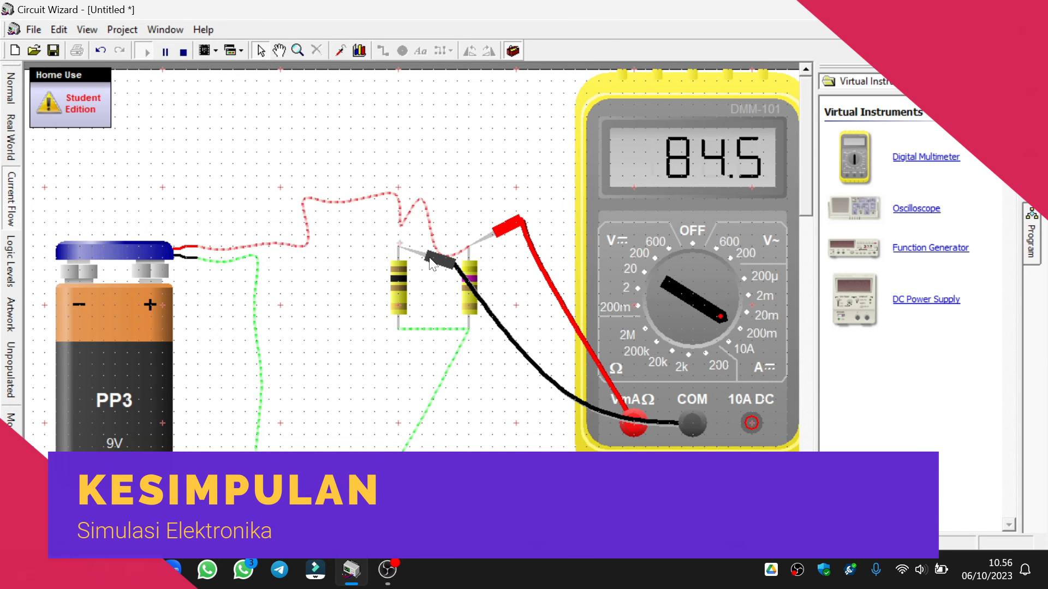
mouse_move(431, 263)
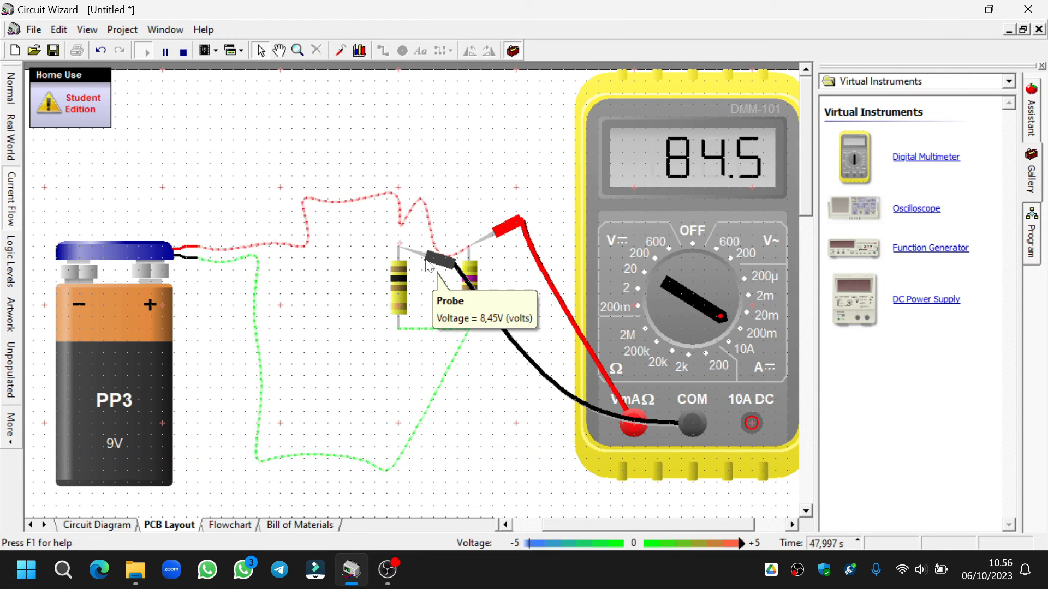